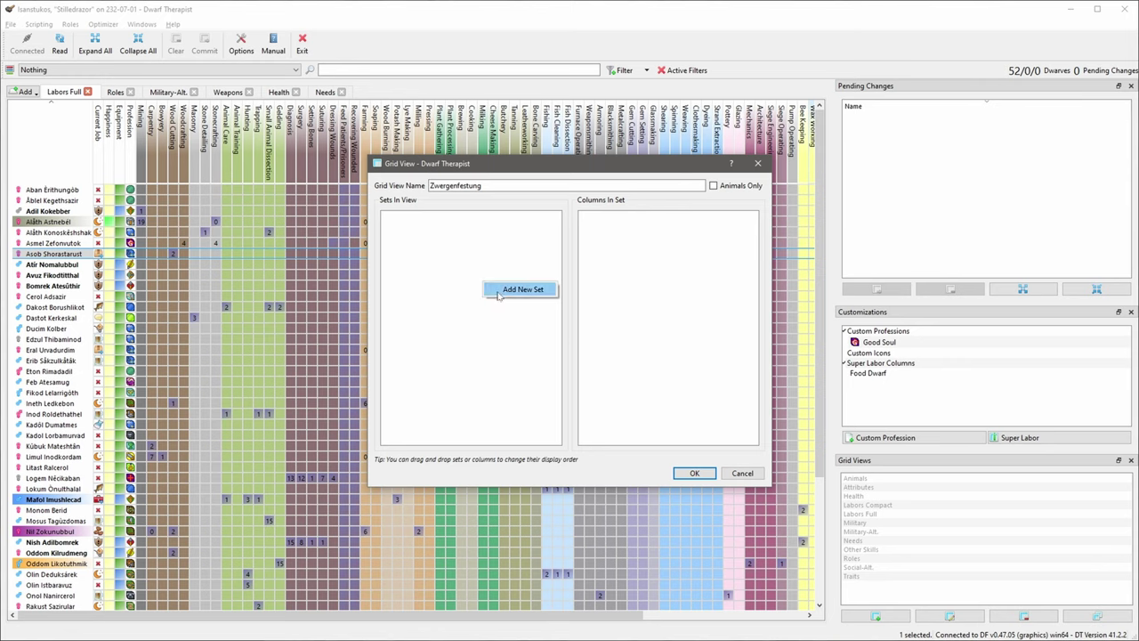
Step: Add a new set to the Zwergenfestung grid view and name it Demonstration
{"action": "left_click", "coordinate": [498, 291]}
{"action": "left_click", "coordinate": [476, 218]}
{"action": "right_click", "coordinate": [476, 218]}
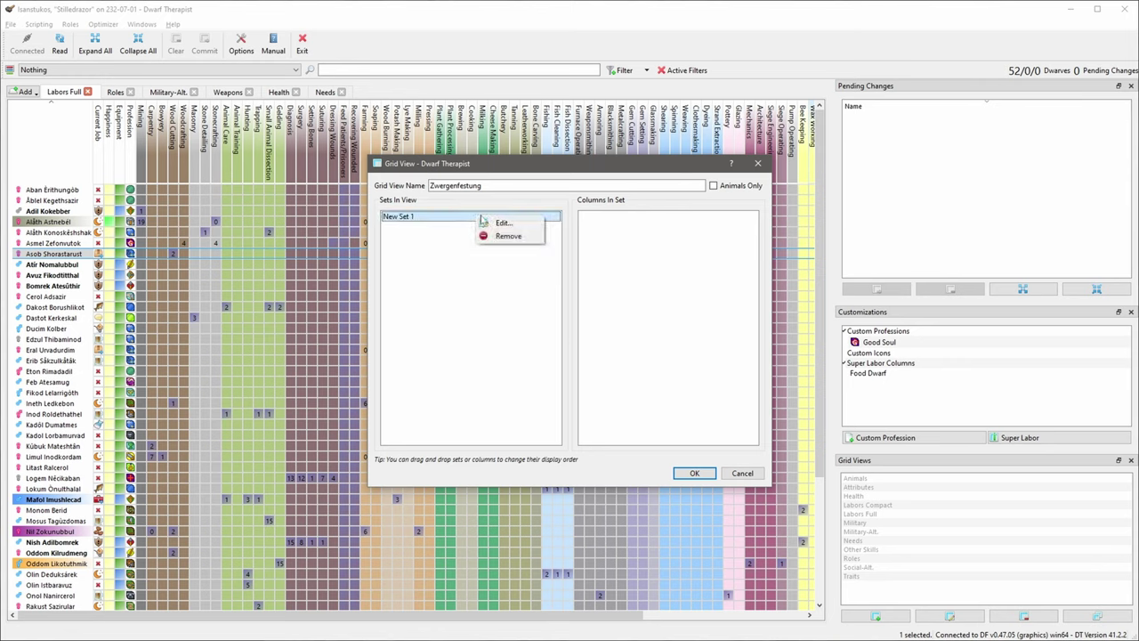
{"action": "left_click", "coordinate": [494, 222]}
{"action": "left_click_drag", "start_coordinate": [622, 274], "coordinate": [534, 276]}
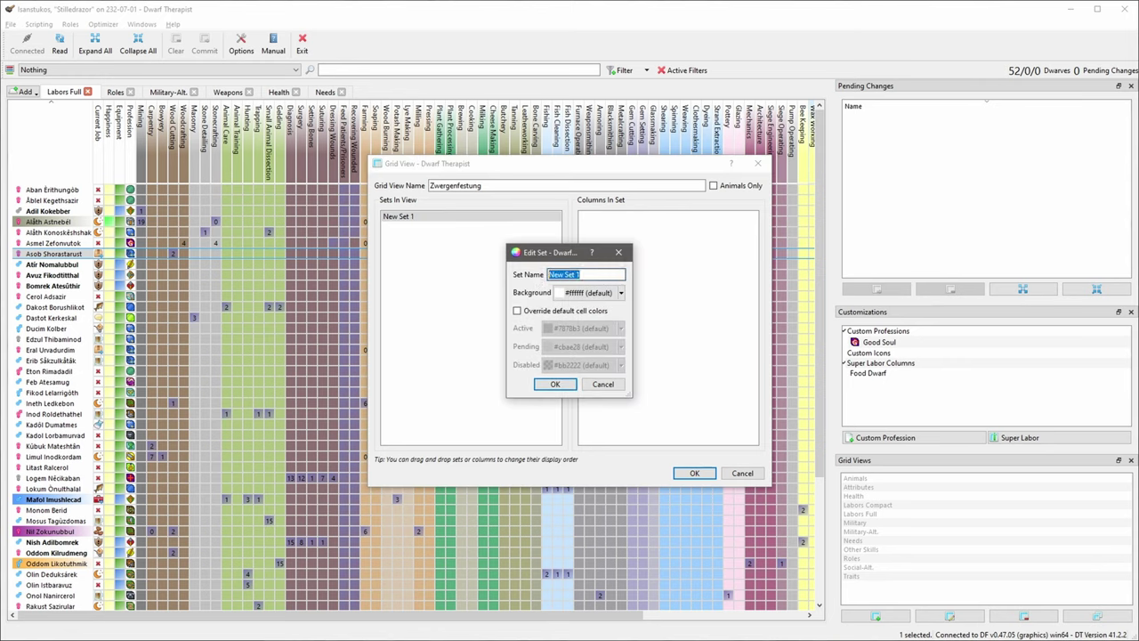
{"action": "type", "text": "Demonstr"}
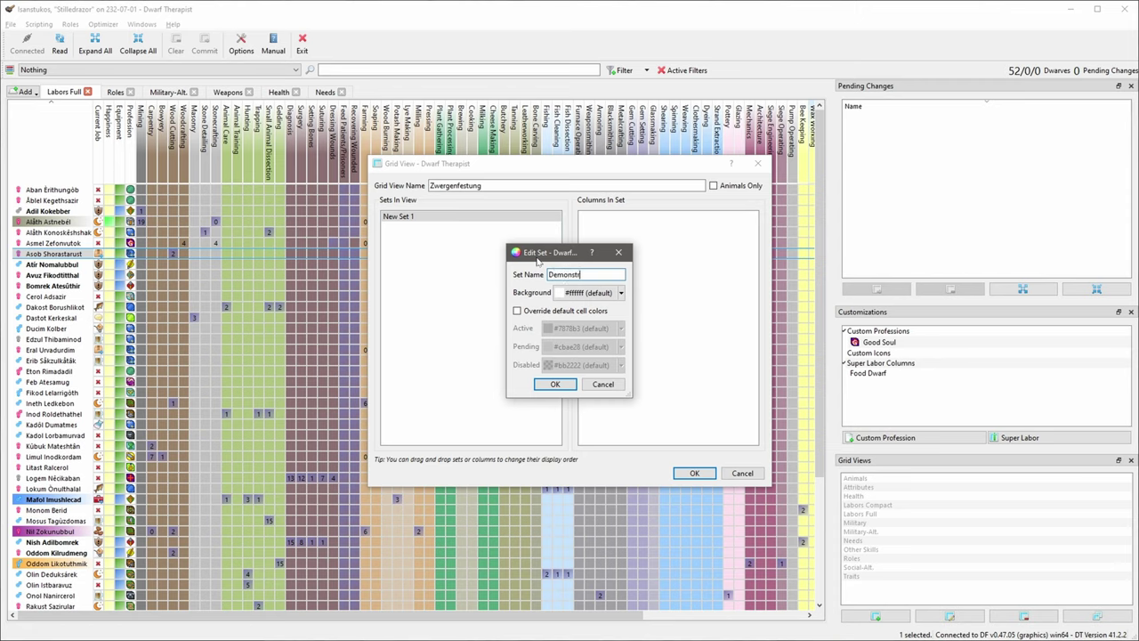
{"action": "type", "text": "ation"}
{"action": "left_click", "coordinate": [559, 385]}
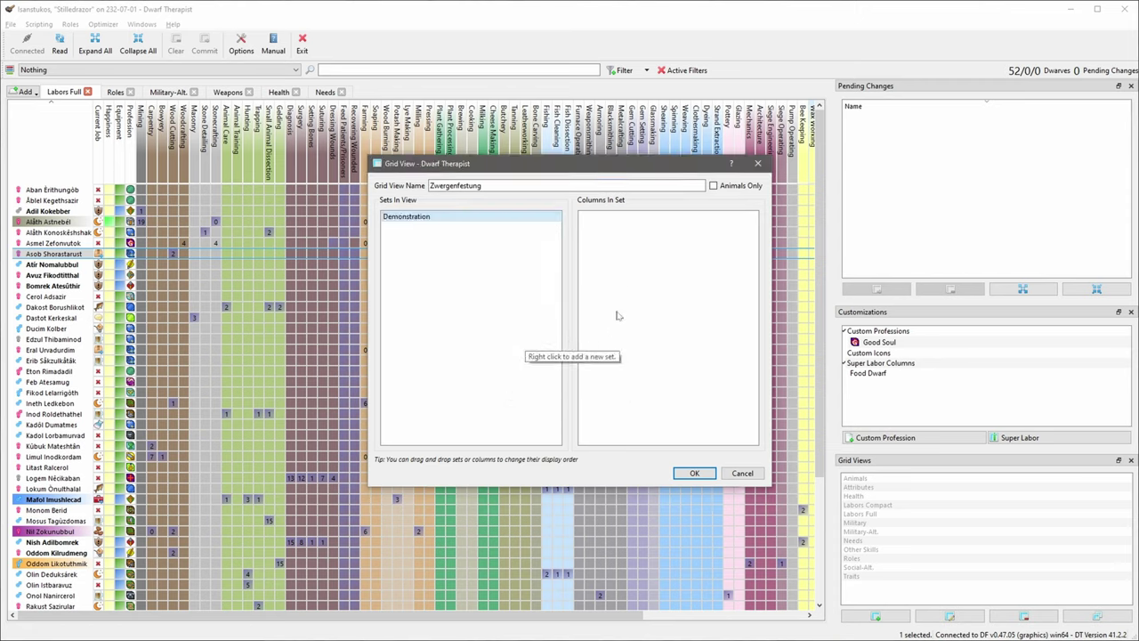
Step: Add the Food Dwarf super labor as a column in the Demonstration set
{"action": "right_click", "coordinate": [652, 284]}
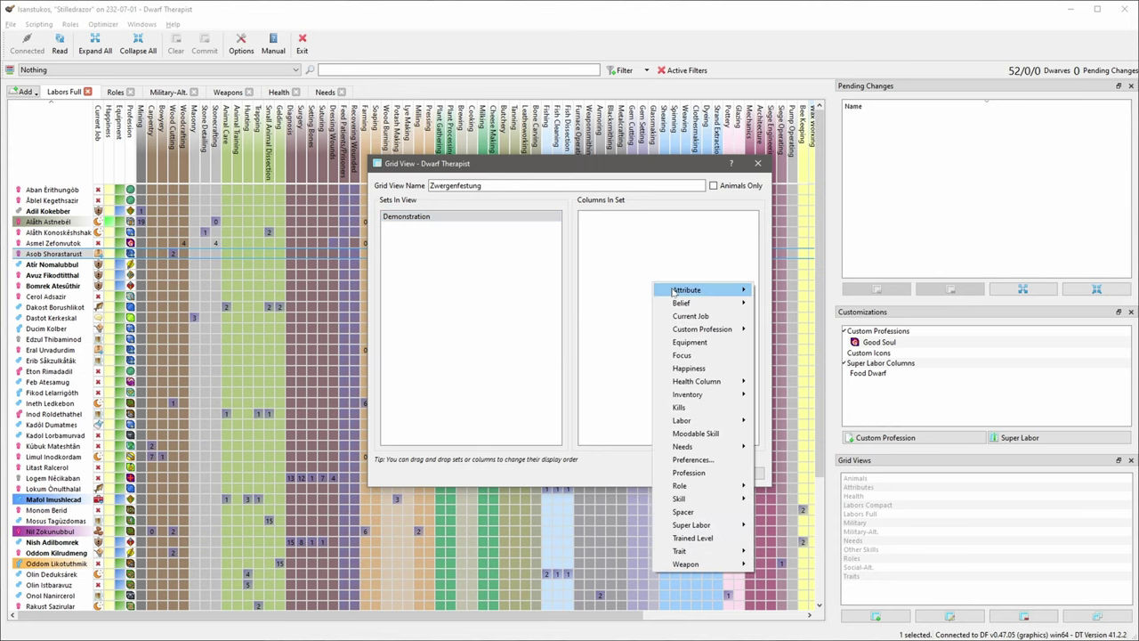
{"action": "mouse_move", "coordinate": [723, 299]}
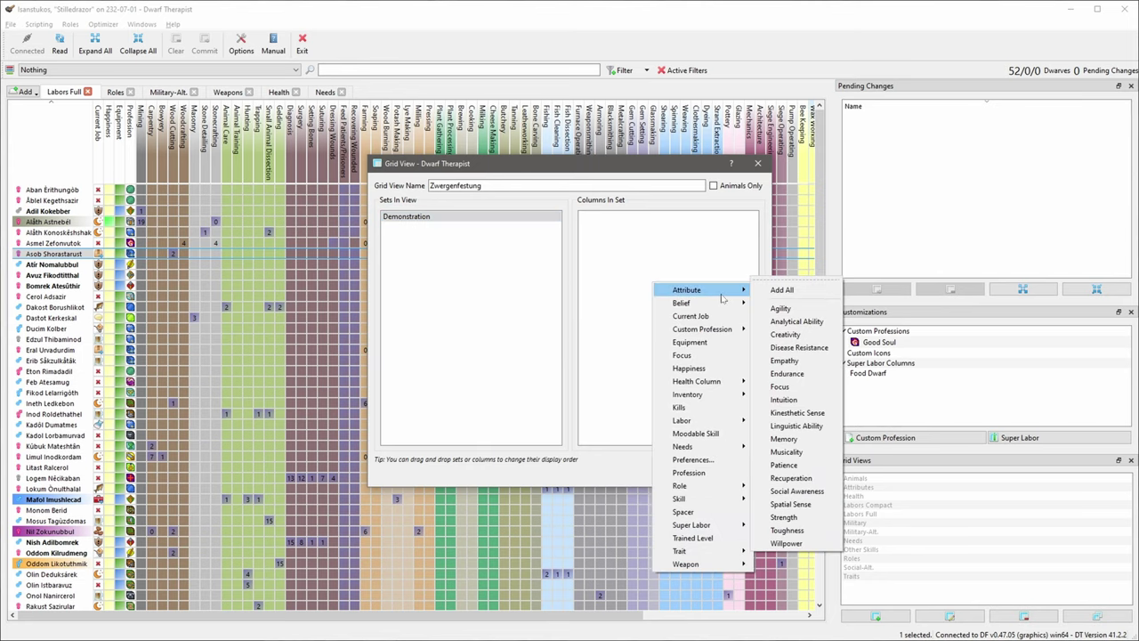
{"action": "mouse_move", "coordinate": [787, 323]}
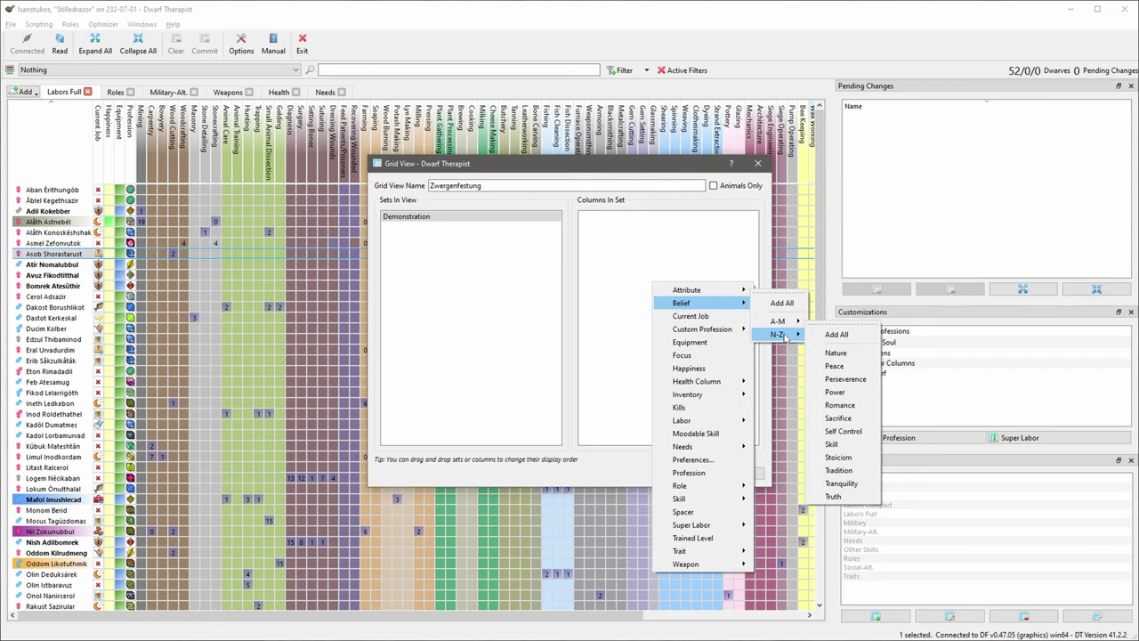
{"action": "mouse_move", "coordinate": [717, 526]}
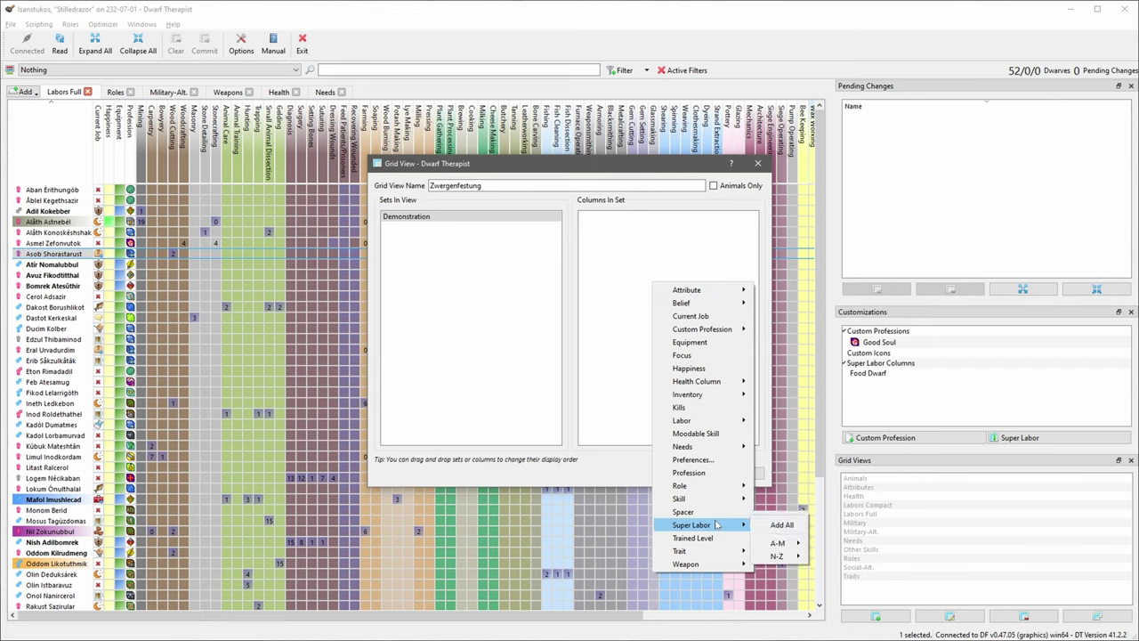
{"action": "mouse_move", "coordinate": [780, 543]}
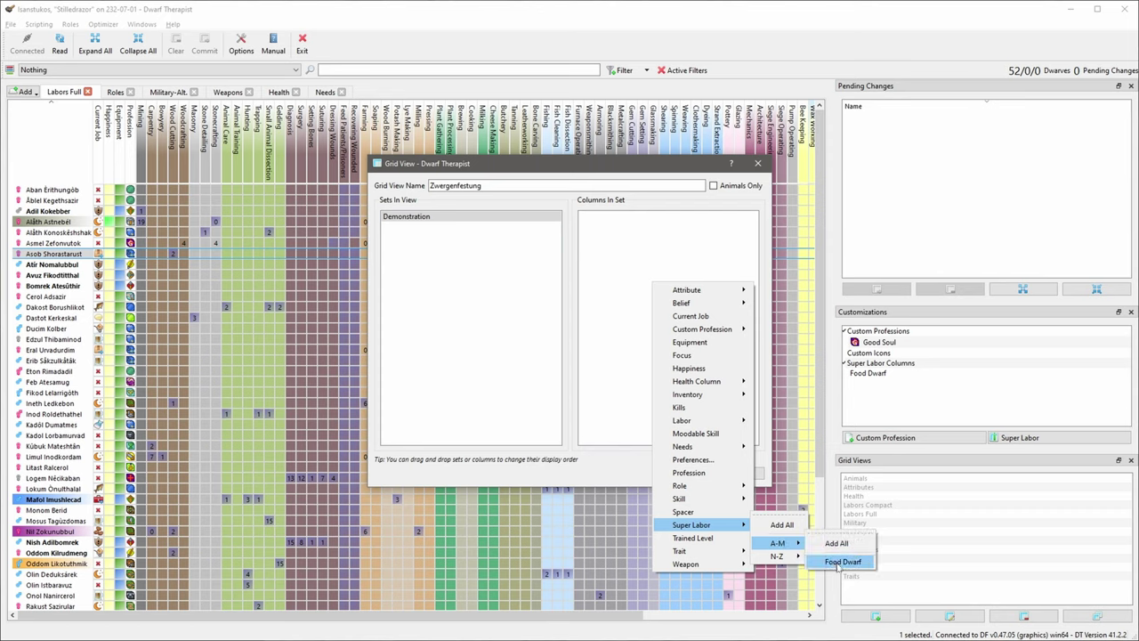
{"action": "left_click", "coordinate": [838, 562]}
Step: Add the Good Soul custom profession as a column in the Demonstration set and save the grid view
{"action": "right_click", "coordinate": [626, 277]}
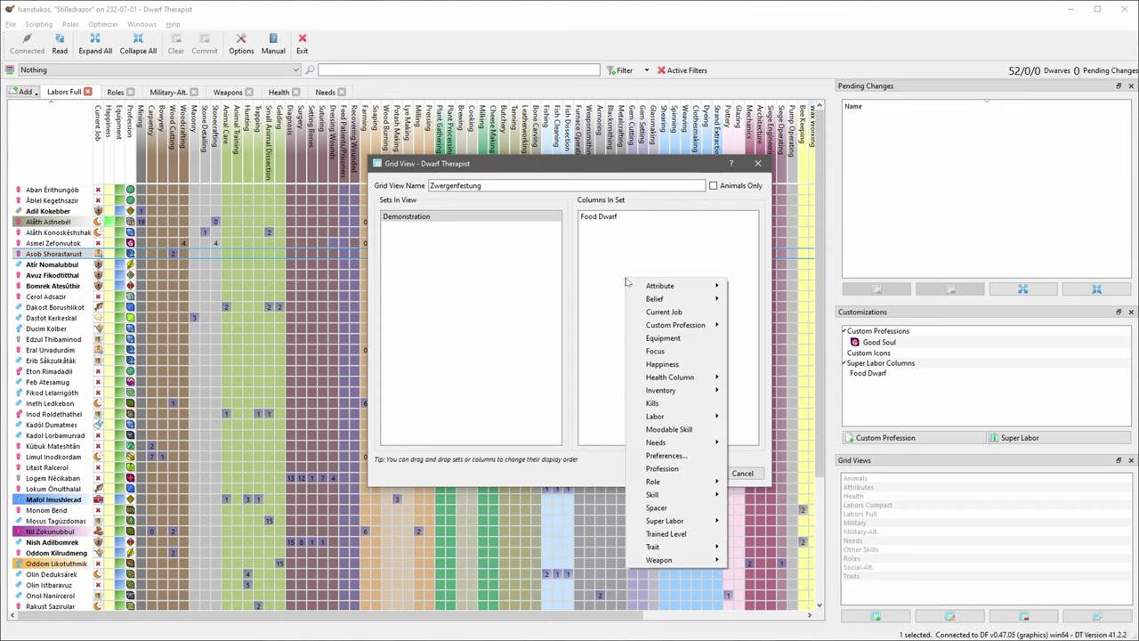
{"action": "mouse_move", "coordinate": [673, 328]}
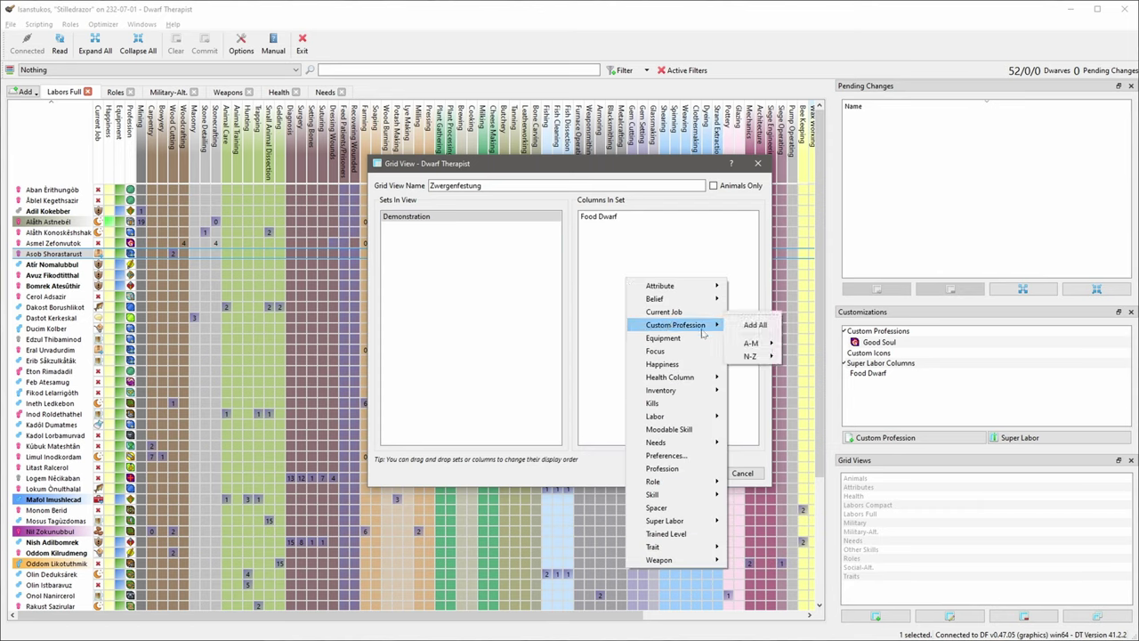
{"action": "mouse_move", "coordinate": [750, 345]}
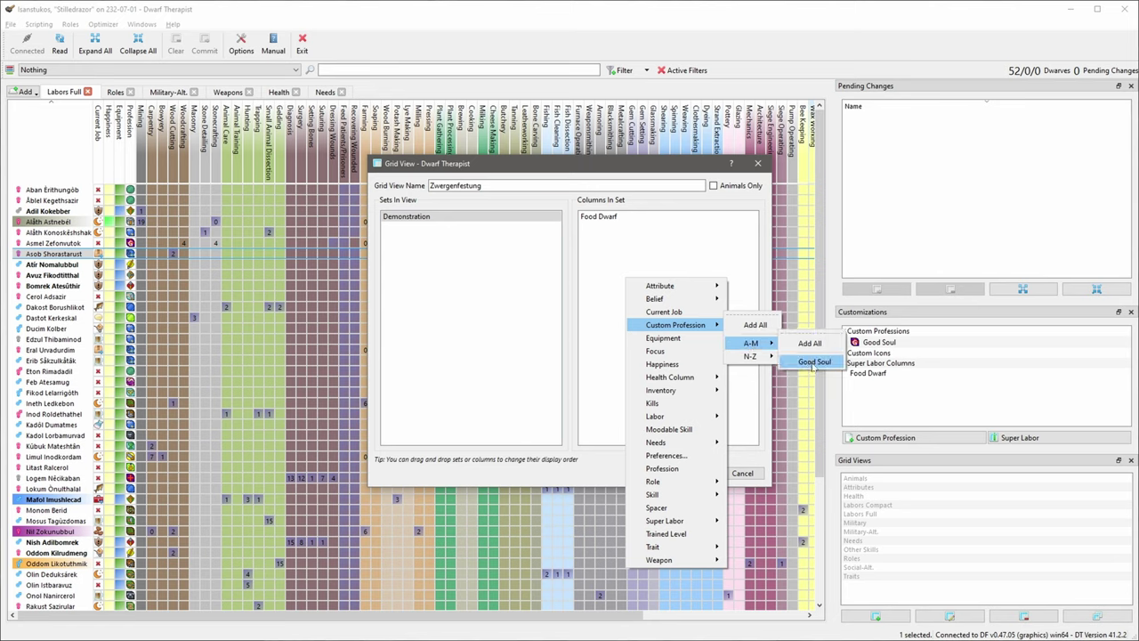
{"action": "left_click", "coordinate": [812, 363]}
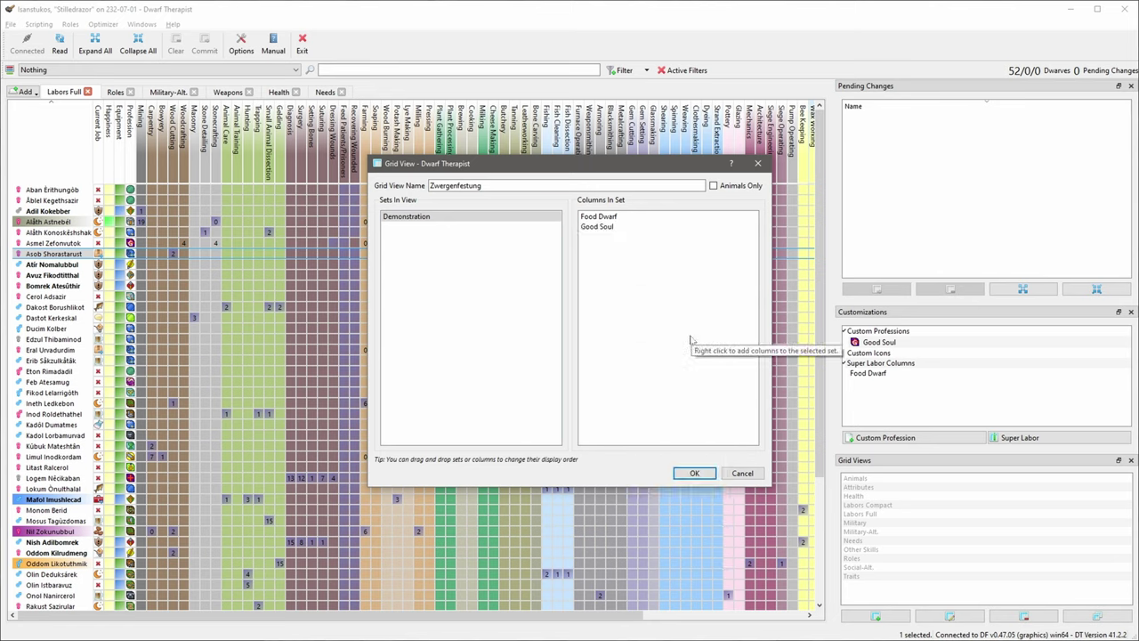
{"action": "left_click", "coordinate": [694, 473]}
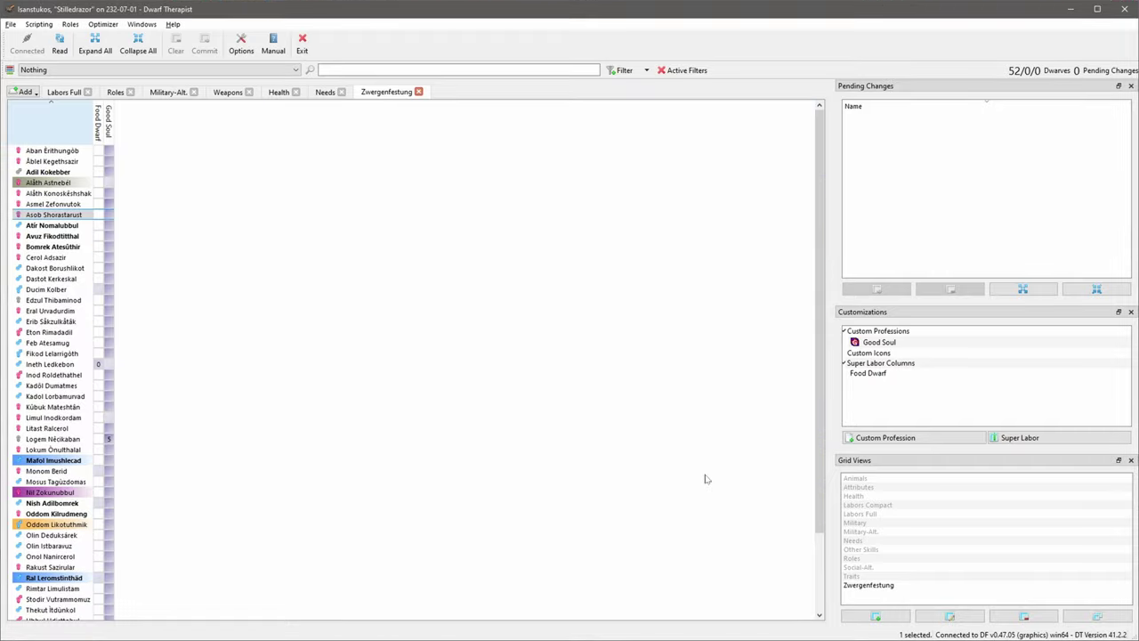
Step: Toggle Food Dwarf for three dwarves and Good Soul for one in the Zwergenfestung view, and discard all pending changes
{"action": "left_click", "coordinate": [24, 91]}
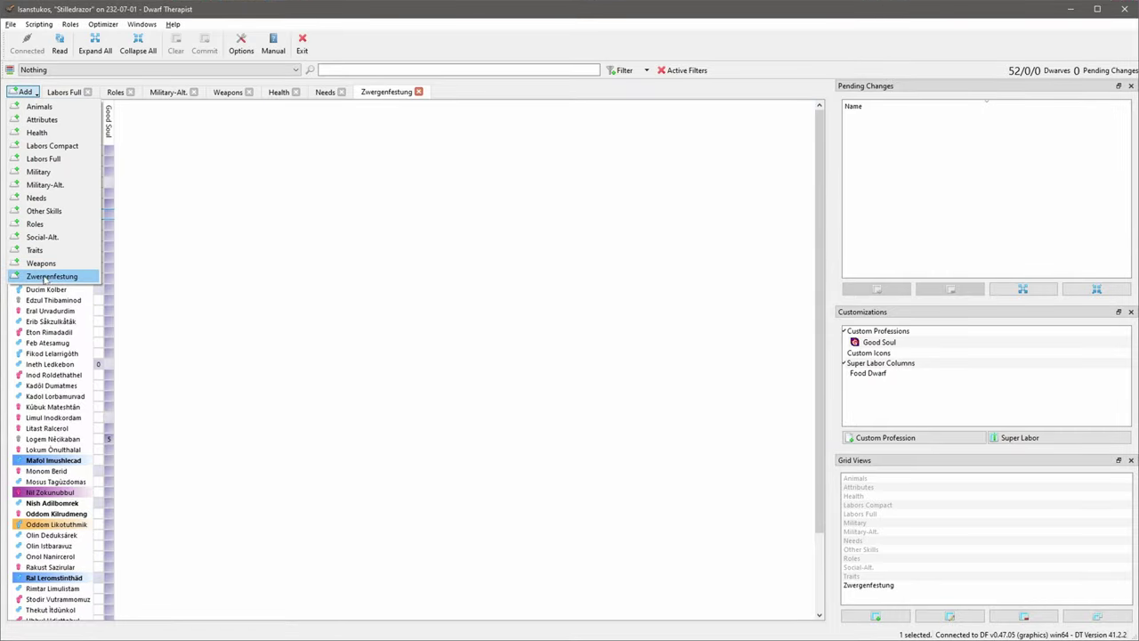
{"action": "left_click", "coordinate": [216, 292]}
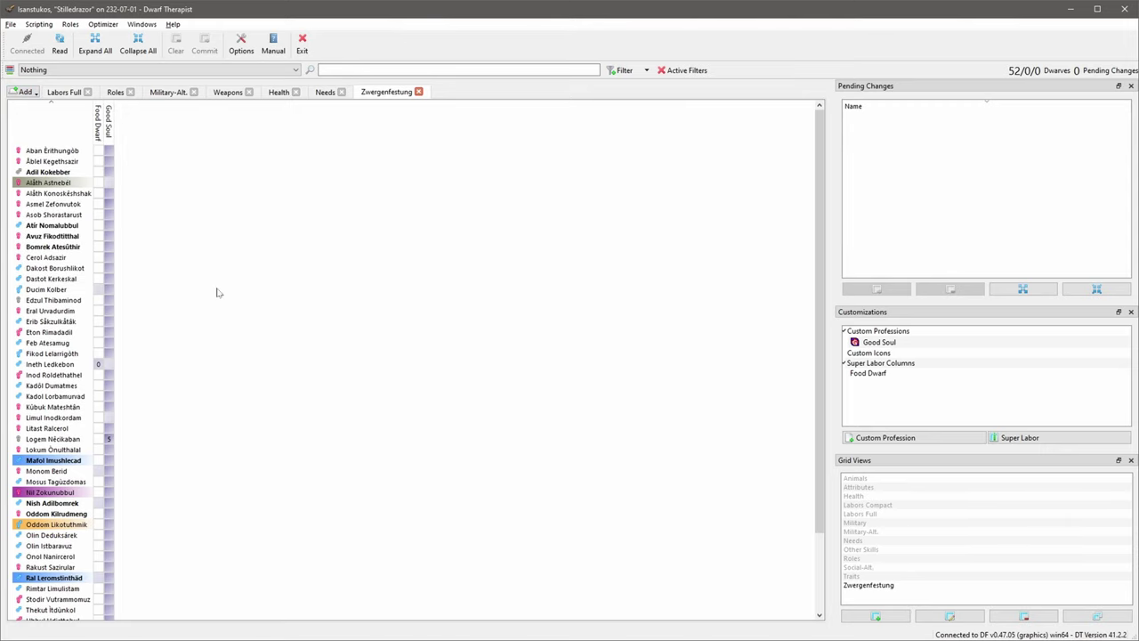
{"action": "left_click", "coordinate": [99, 151]}
{"action": "left_click", "coordinate": [99, 161]}
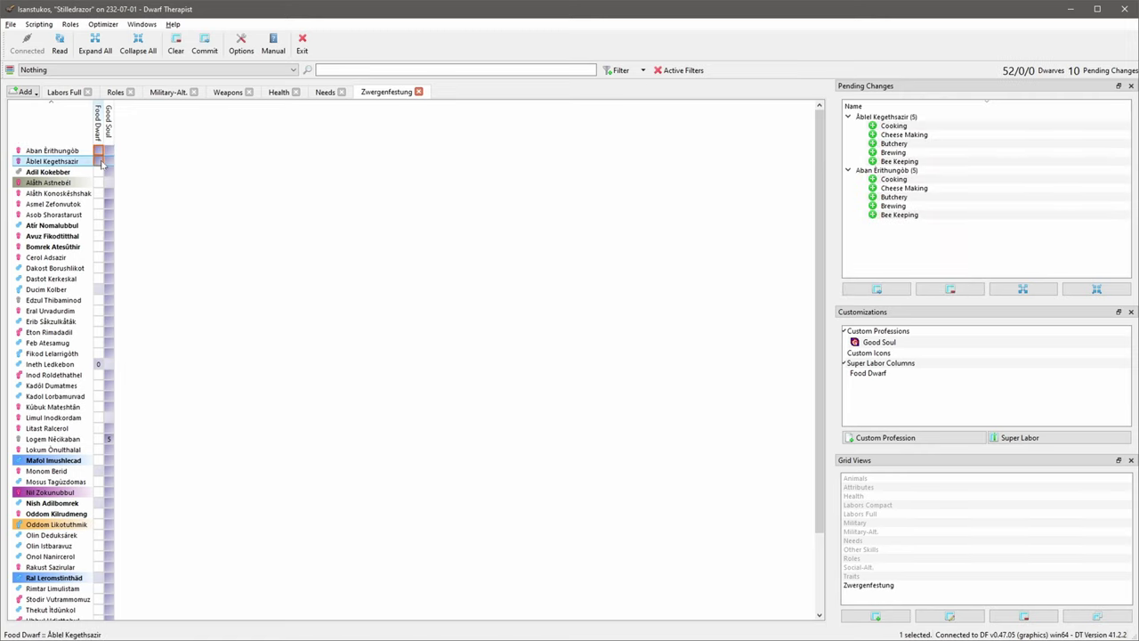
{"action": "left_click", "coordinate": [102, 290]}
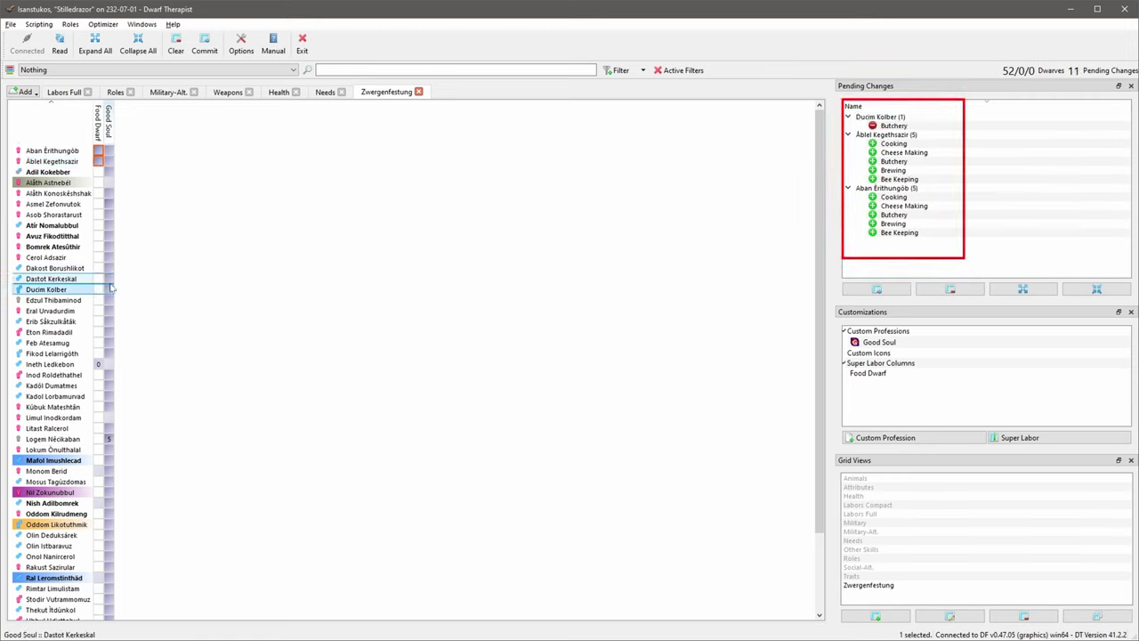
{"action": "left_click", "coordinate": [110, 280]}
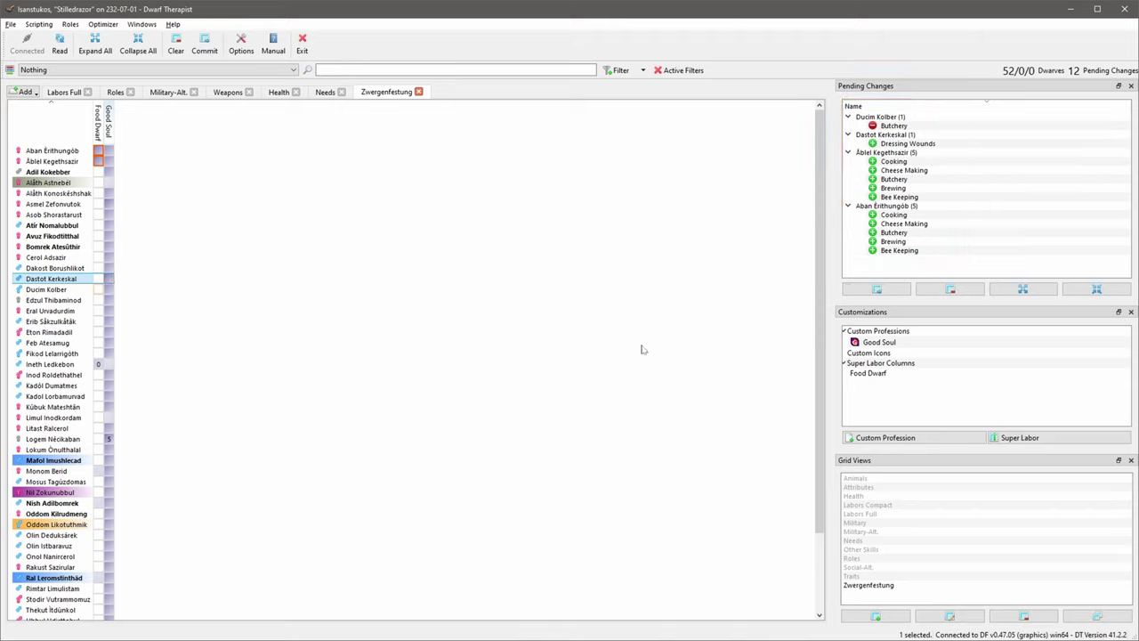
{"action": "left_click", "coordinate": [961, 293]}
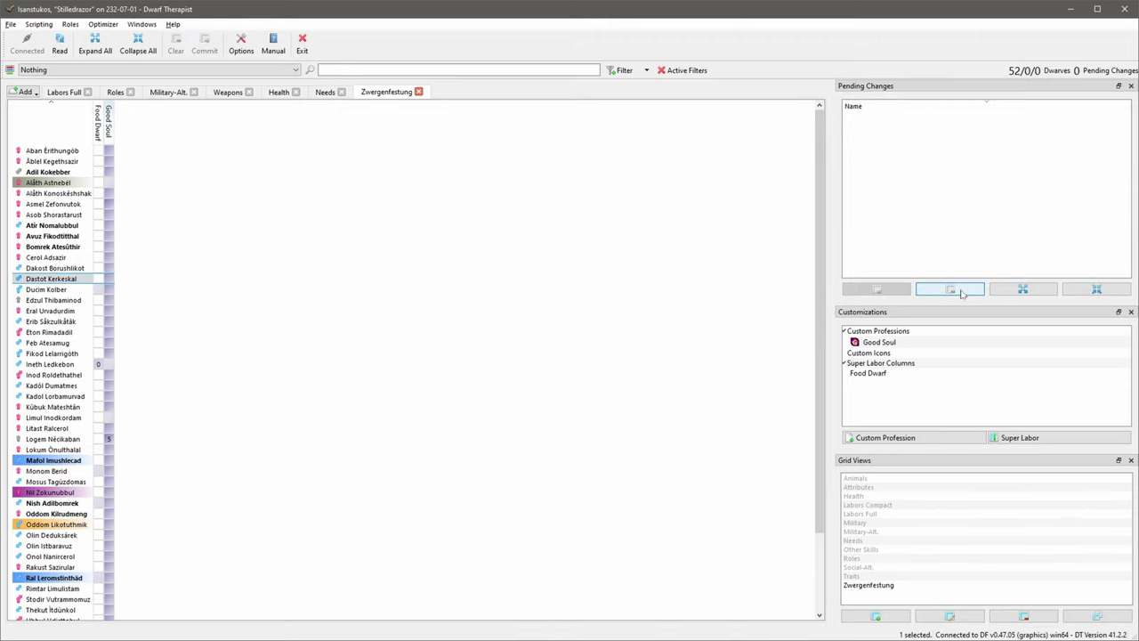
Step: Close the Customizations and Grid Views docks and the Zwergenfestung view, returning to the Labors Full view
{"action": "left_click", "coordinate": [1131, 311]}
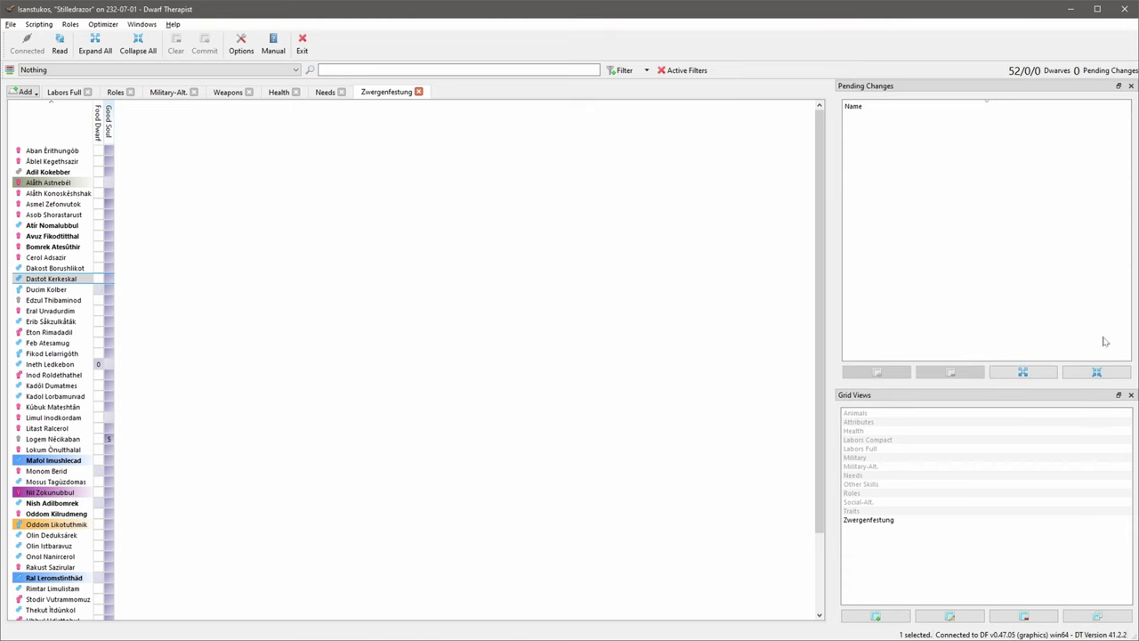
{"action": "left_click", "coordinate": [1130, 394]}
{"action": "left_click", "coordinate": [418, 92]}
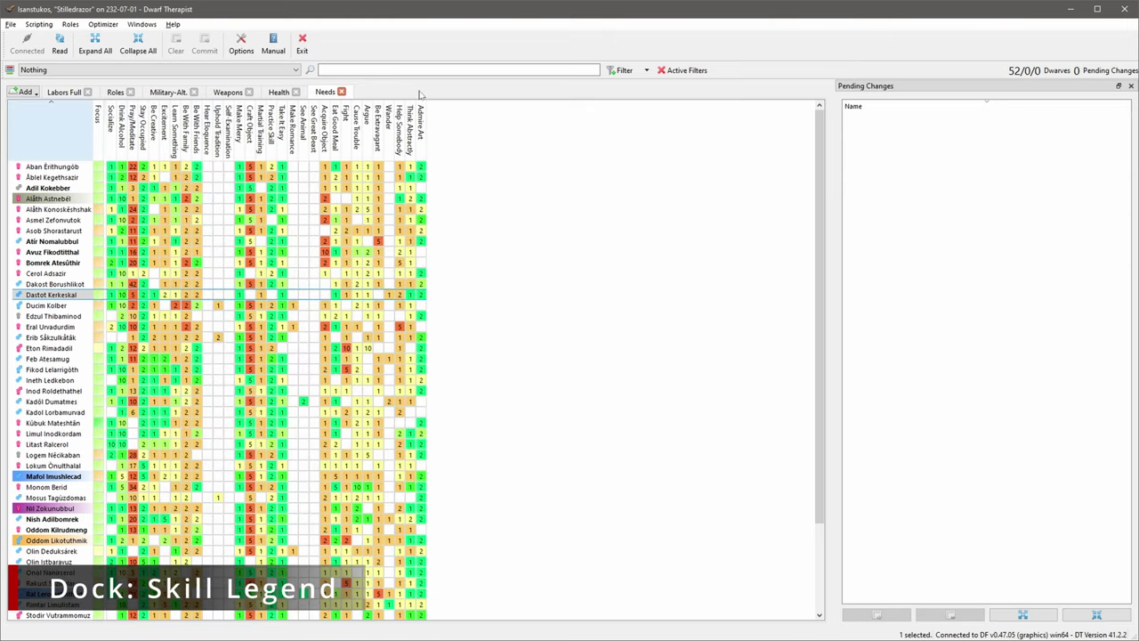
{"action": "left_click", "coordinate": [69, 93]}
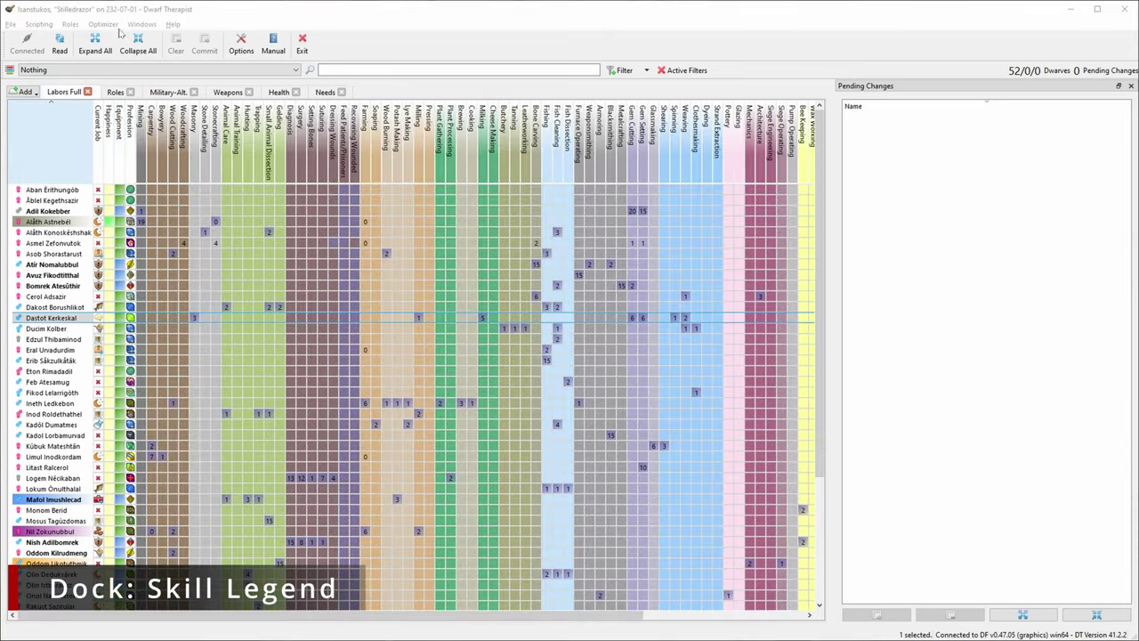
Step: Show the Skill Legend dock
{"action": "left_click", "coordinate": [139, 25]}
{"action": "mouse_move", "coordinate": [144, 39]}
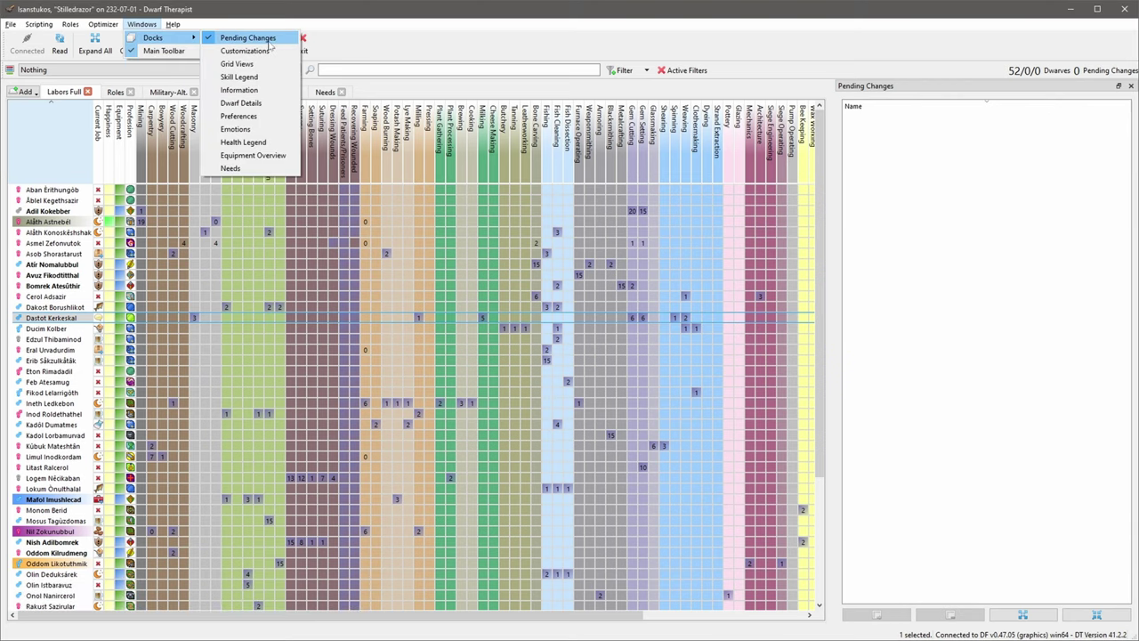
{"action": "left_click", "coordinate": [284, 77]}
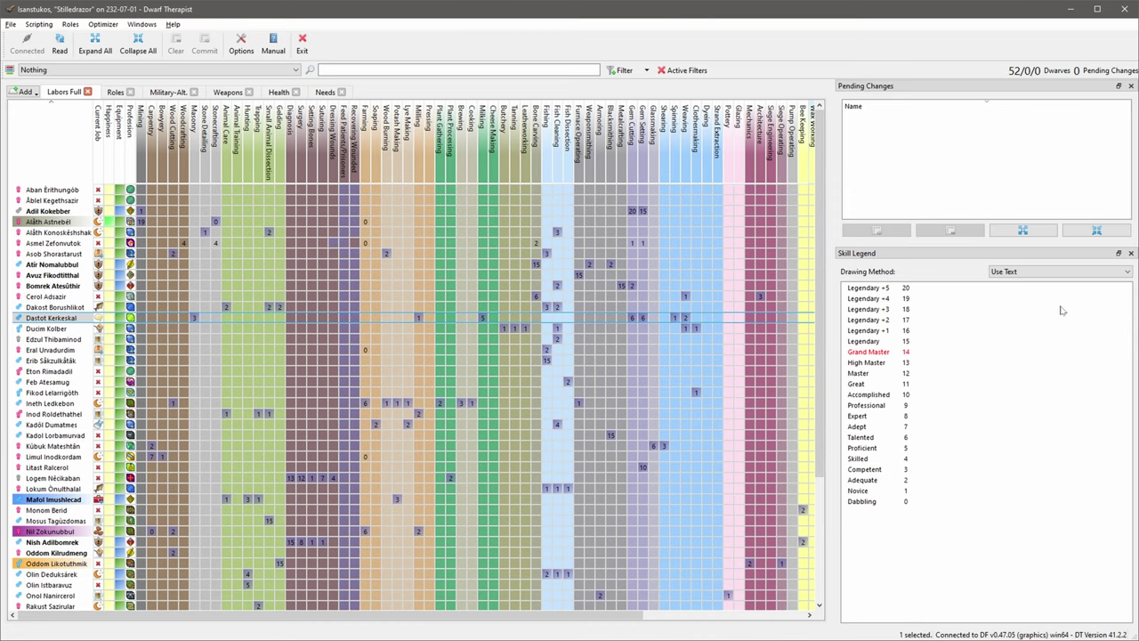
Step: Try the skill drawing methods Growing Central Box, Line Glyphs and Growing Fill, and set the method back to Use Text
{"action": "left_click", "coordinate": [1066, 272]}
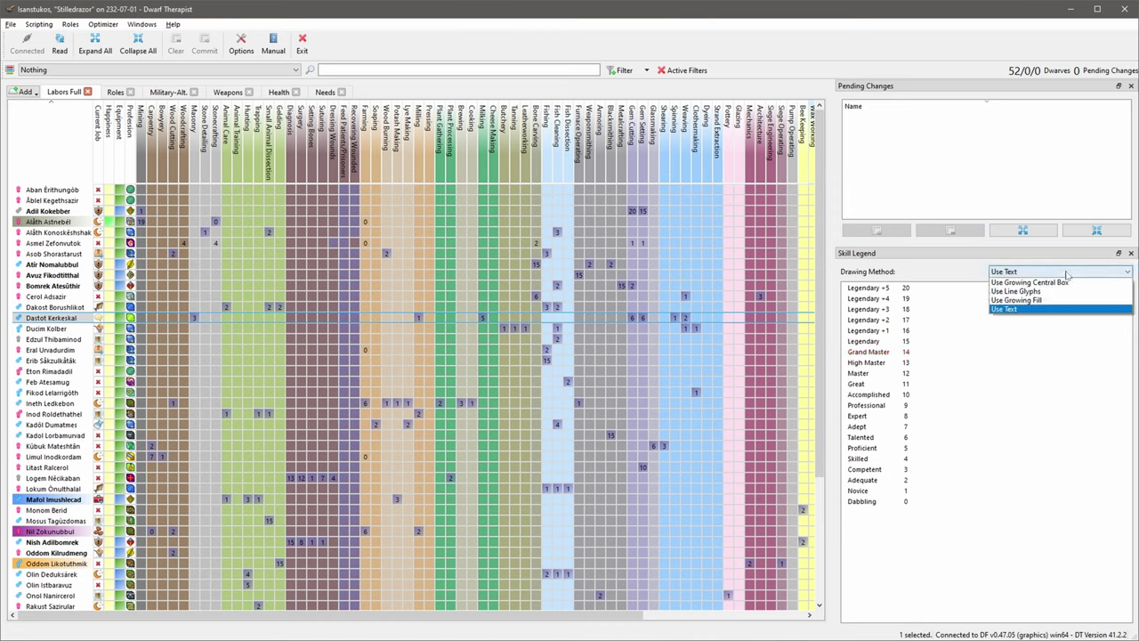
{"action": "left_click", "coordinate": [1066, 282]}
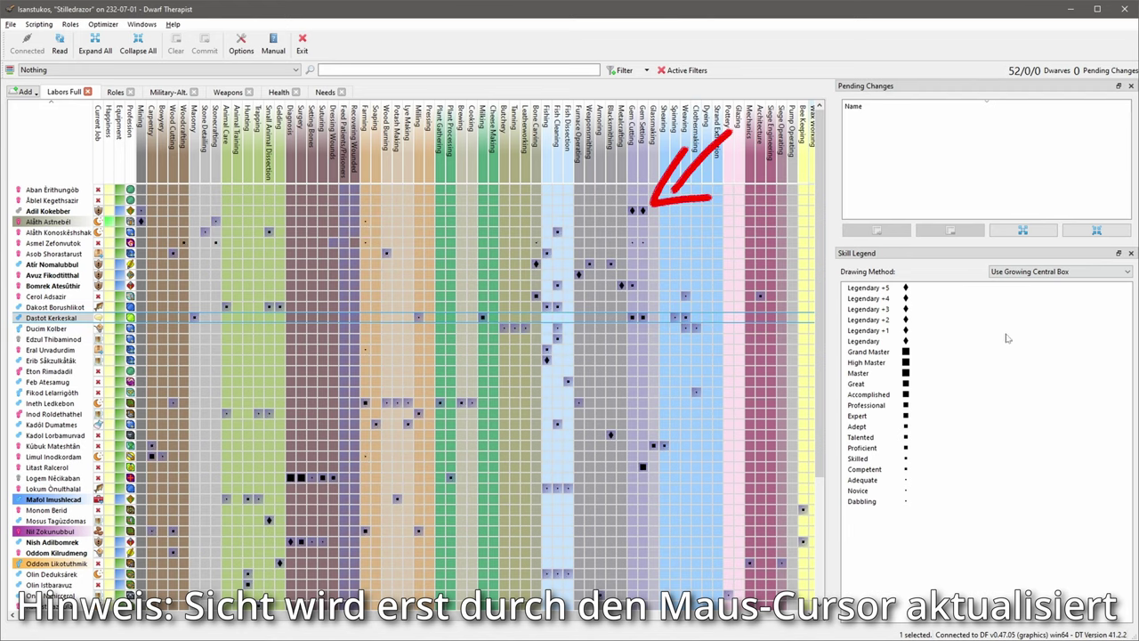
{"action": "left_click", "coordinate": [1068, 272]}
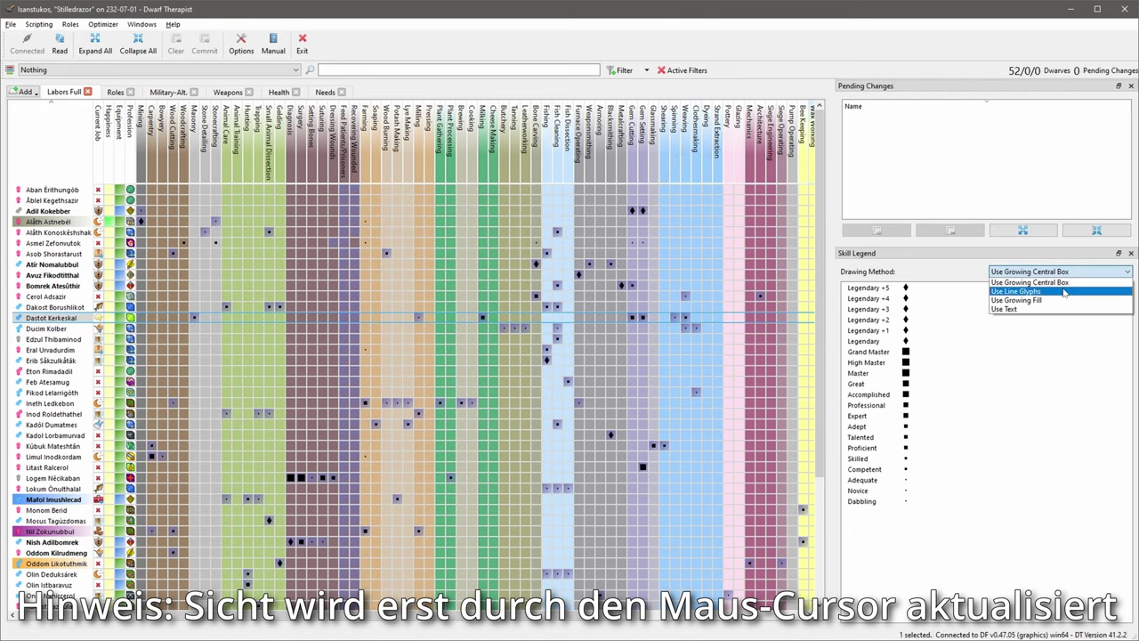
{"action": "left_click", "coordinate": [1057, 293]}
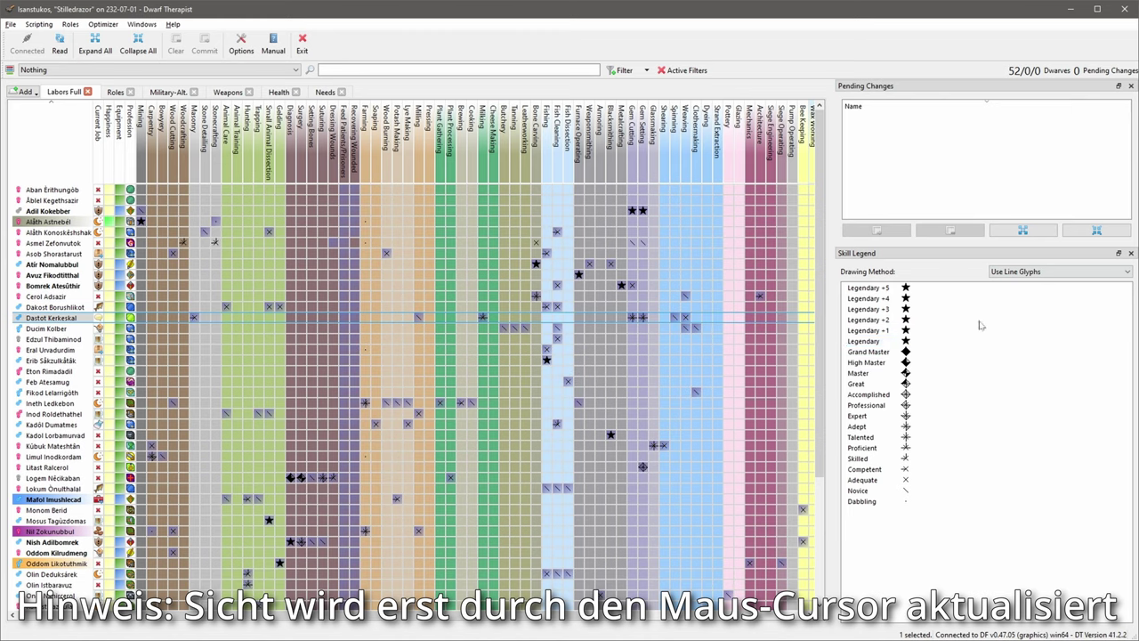
{"action": "left_click", "coordinate": [1034, 274]}
{"action": "left_click", "coordinate": [1030, 299]}
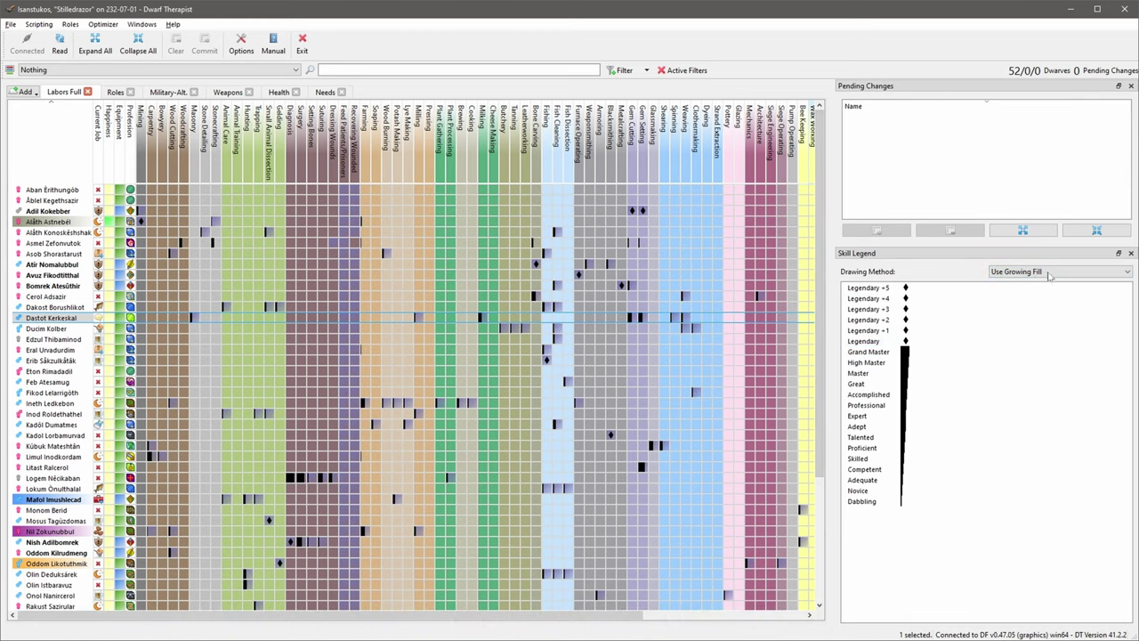
{"action": "left_click", "coordinate": [1049, 274]}
{"action": "left_click", "coordinate": [1033, 308]}
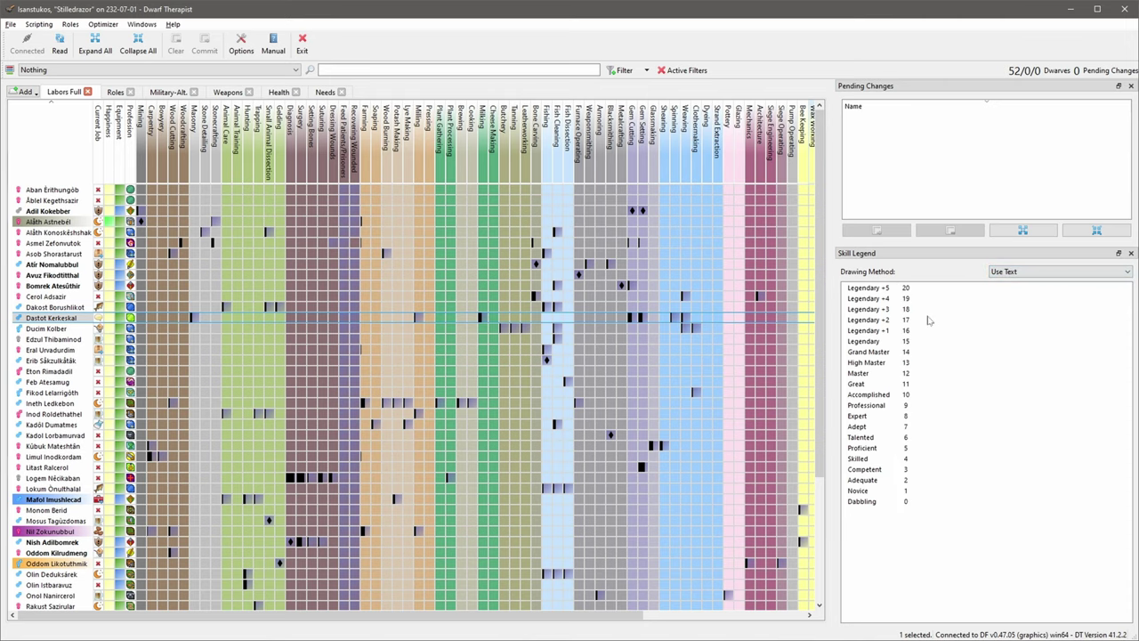
Step: Examine the Skill Drawing Method choices in the grid options, cancel the options and close the Skill Legend dock
{"action": "left_click", "coordinate": [240, 42]}
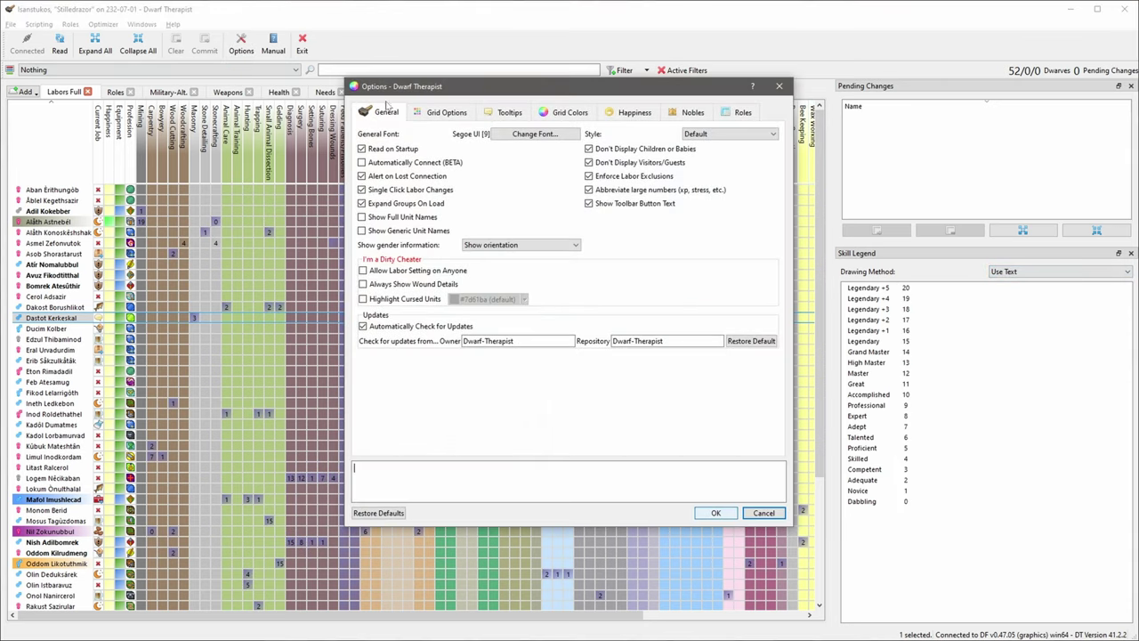
{"action": "left_click", "coordinate": [446, 112]}
{"action": "left_click", "coordinate": [600, 274]}
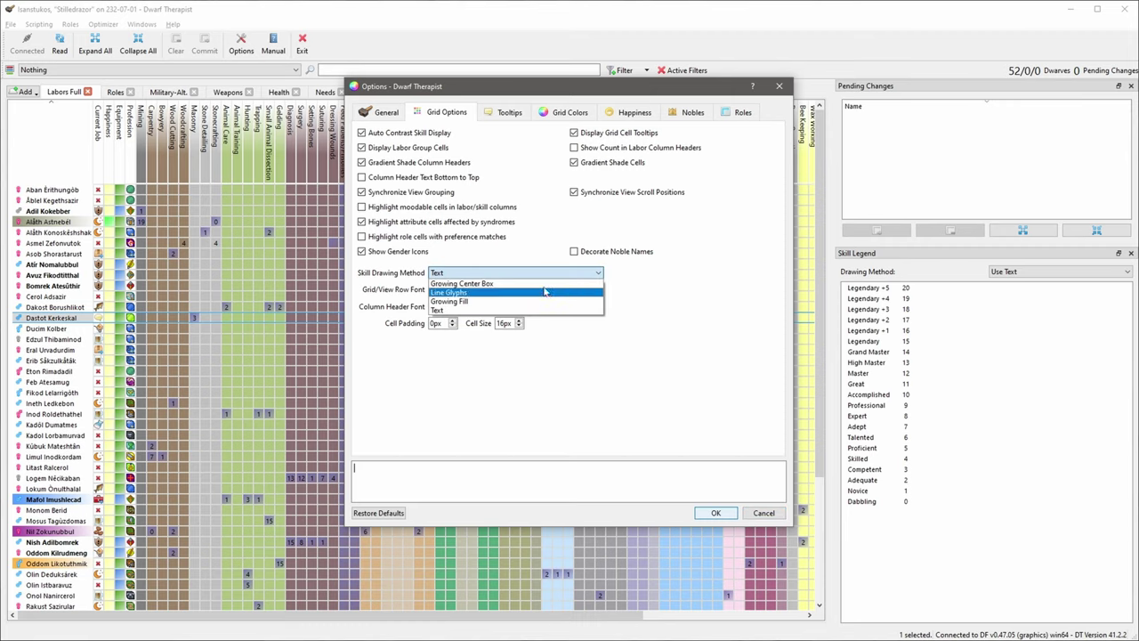
{"action": "left_click", "coordinate": [541, 310]}
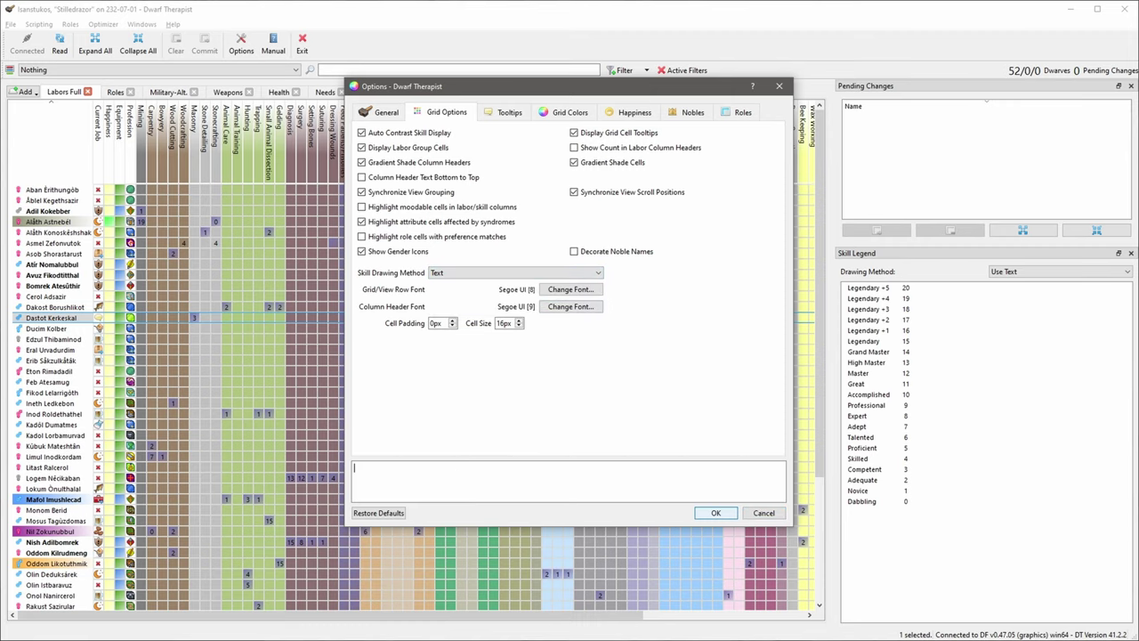
{"action": "left_click", "coordinate": [763, 514]}
{"action": "left_click", "coordinate": [1132, 255]}
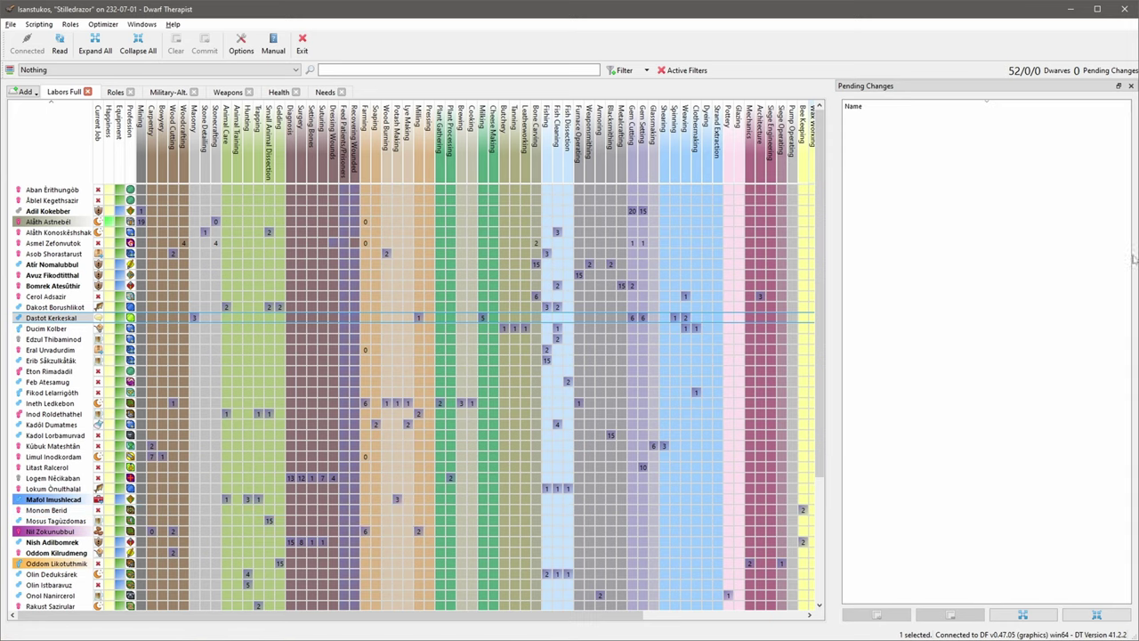
Step: Show the Equipment Overview dock
{"action": "left_click", "coordinate": [141, 24]}
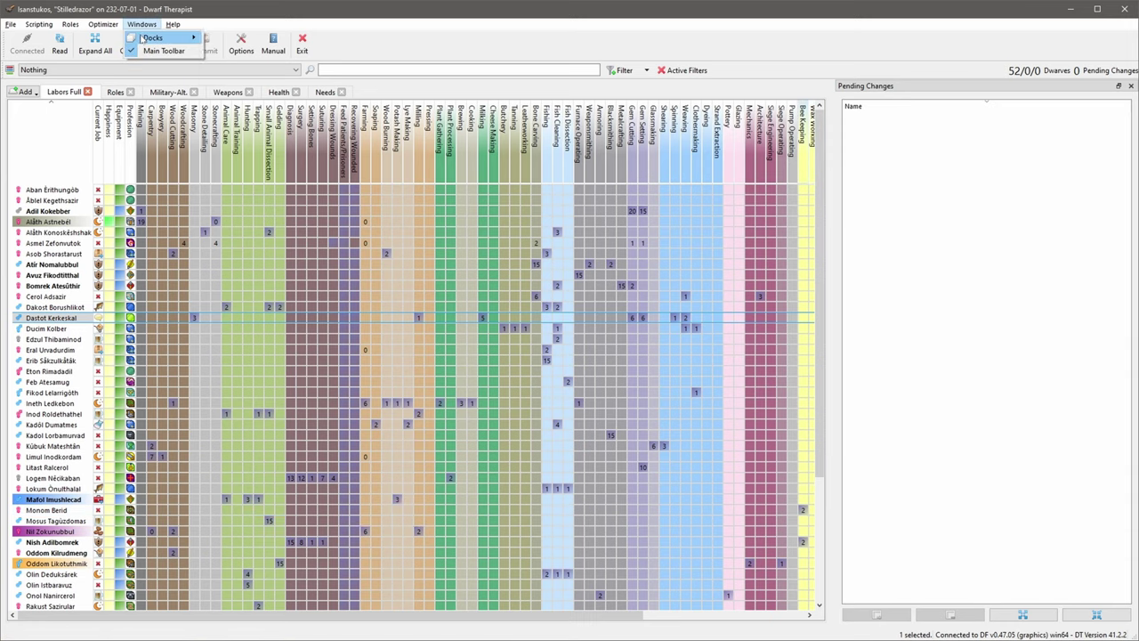
{"action": "mouse_move", "coordinate": [143, 38]}
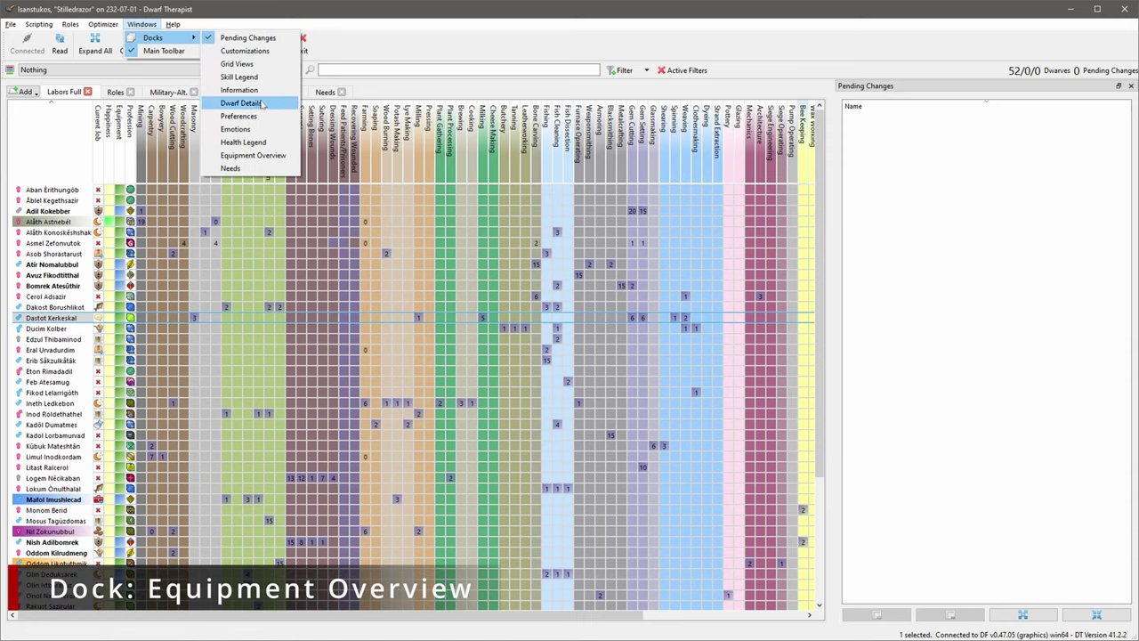
{"action": "left_click", "coordinate": [264, 156]}
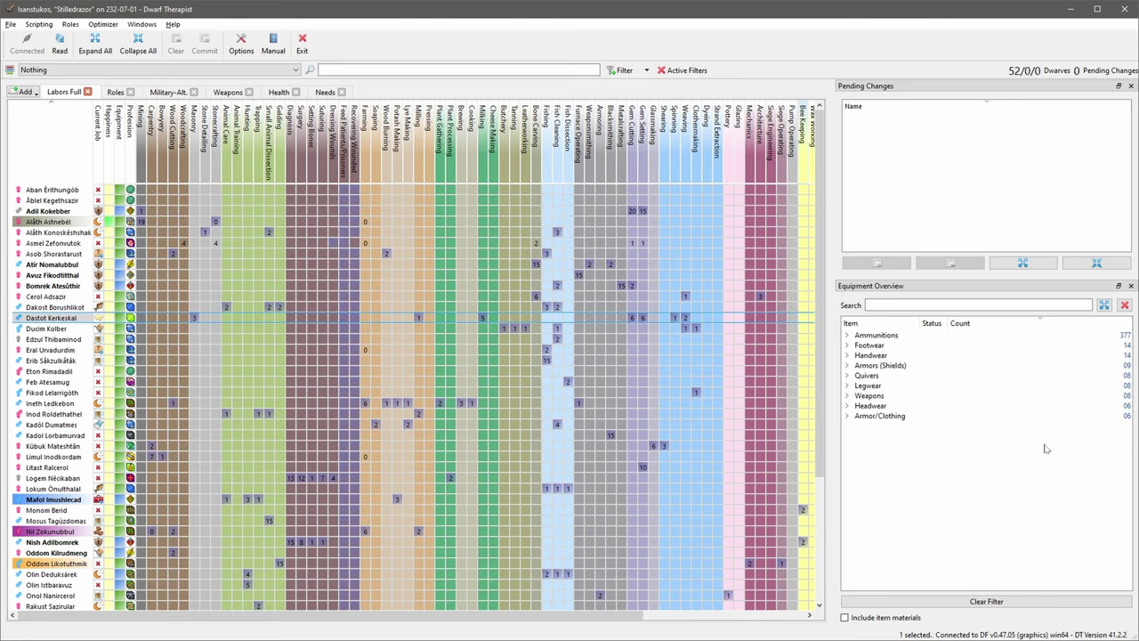
Step: Expand the Weapons category in the equipment overview and filter the dwarves to those with missing crossbows
{"action": "left_click", "coordinate": [846, 396]}
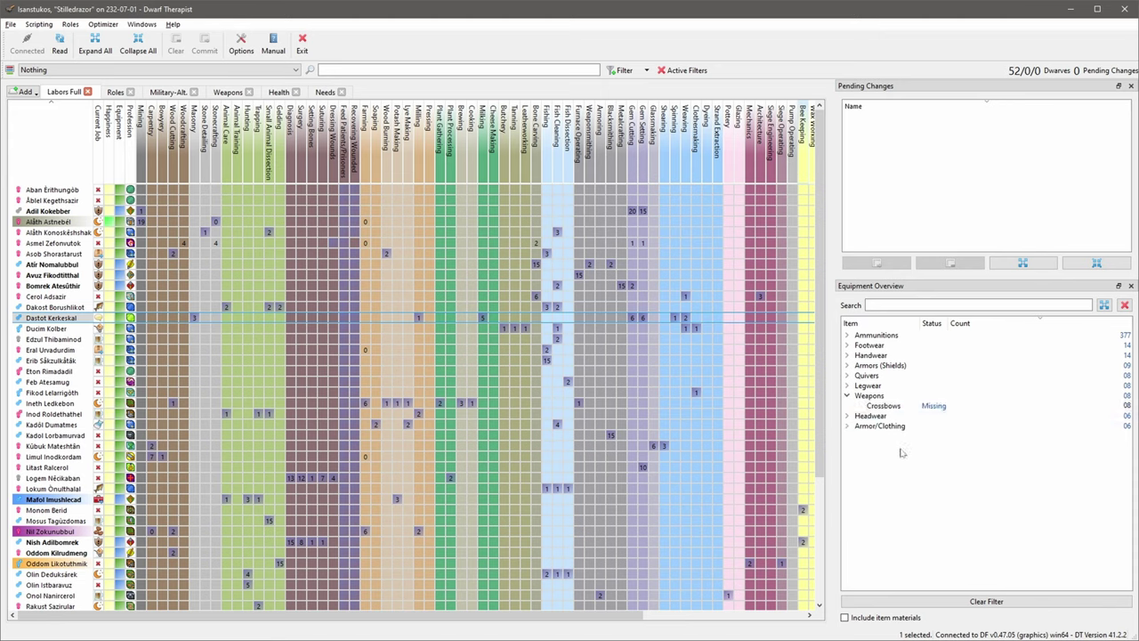
{"action": "mouse_move", "coordinate": [931, 410]}
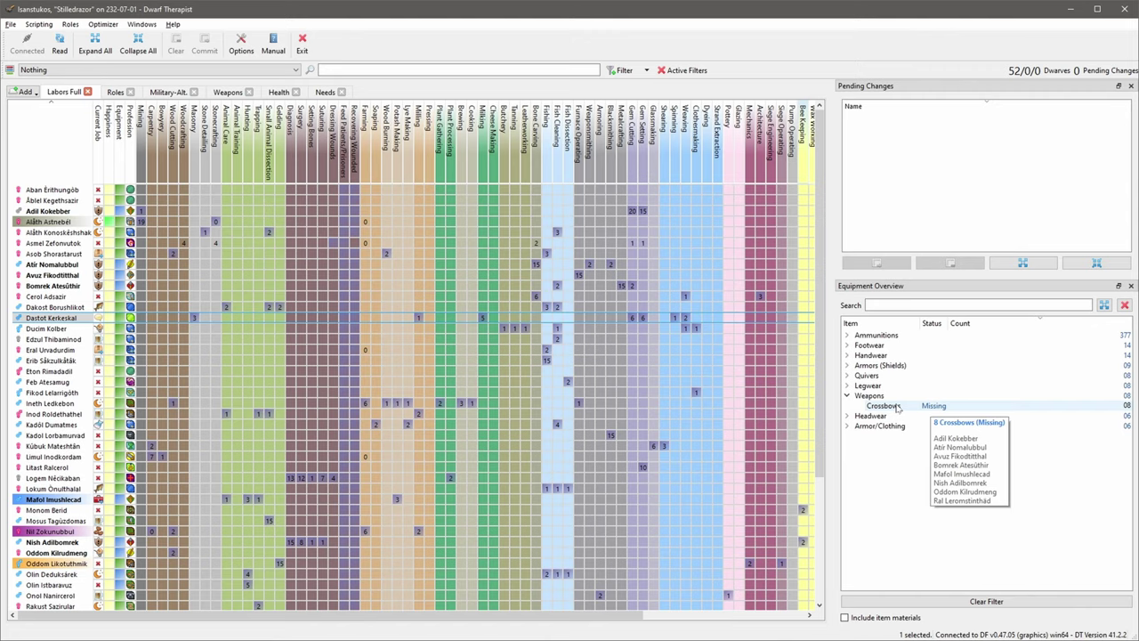
{"action": "double_click", "coordinate": [897, 406]}
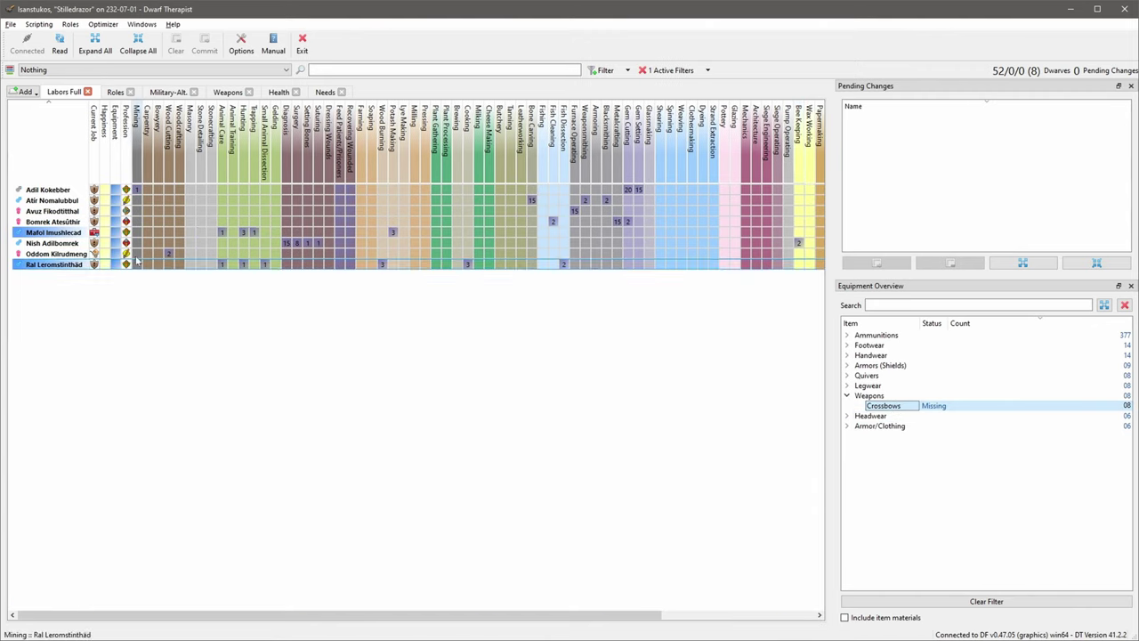
{"action": "mouse_move", "coordinate": [115, 195]}
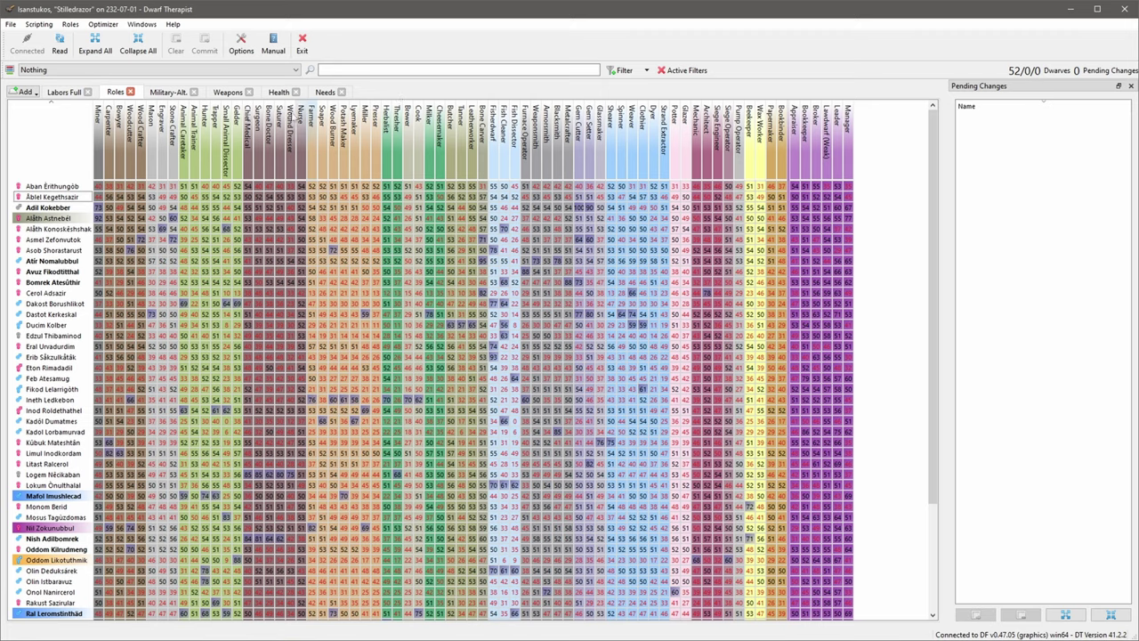
Step: Inspect the Wood Crafter rating details of a dwarf in the Roles view and start creating a new custom role
{"action": "mouse_move", "coordinate": [142, 242]}
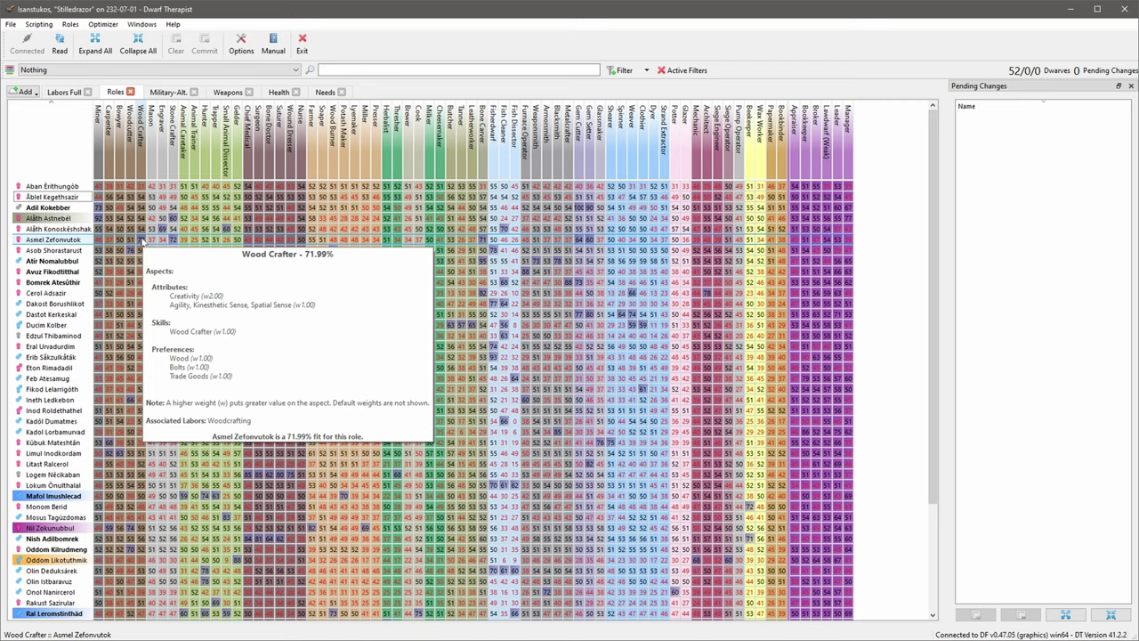
{"action": "left_click", "coordinate": [70, 24]}
{"action": "left_click", "coordinate": [79, 41]}
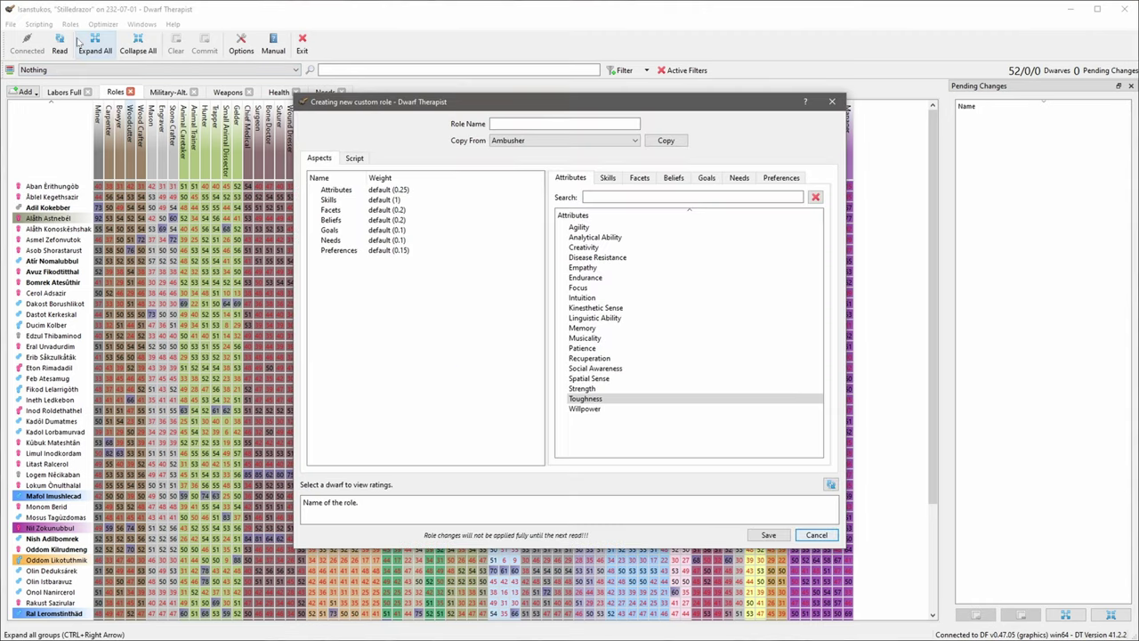
{"action": "left_click_drag", "start_coordinate": [580, 105], "coordinate": [438, 148]}
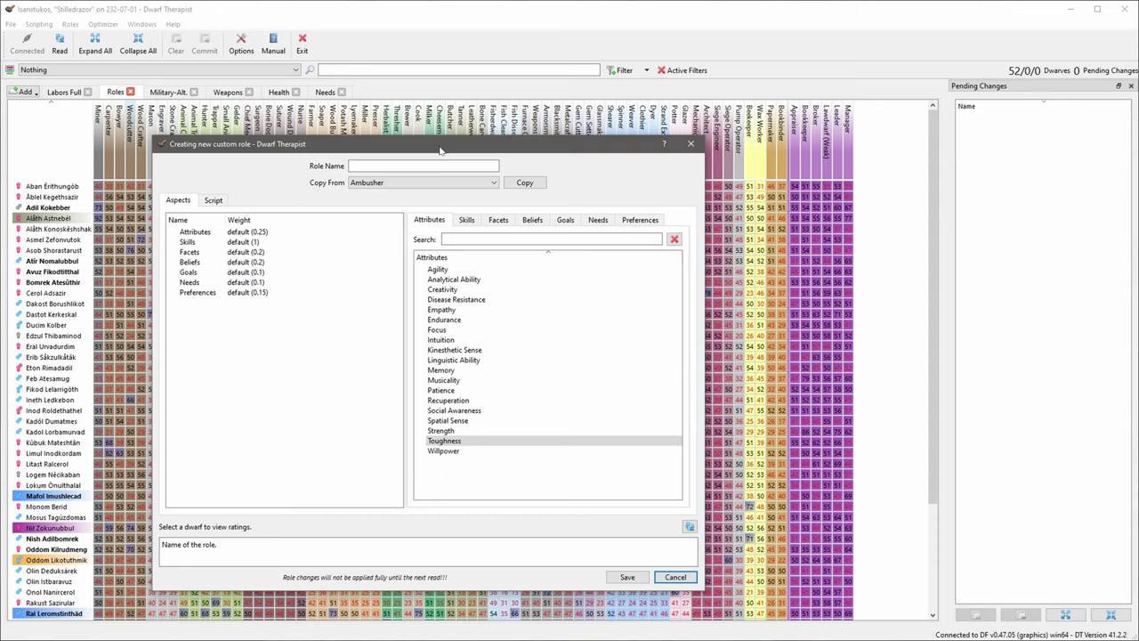
Step: Look through the skills, facets, beliefs, goals, needs and preferences available as aspects for the custom role
{"action": "left_click", "coordinate": [466, 220]}
{"action": "scroll", "coordinate": [563, 334], "scroll_direction": "down", "scroll_amount": 20}
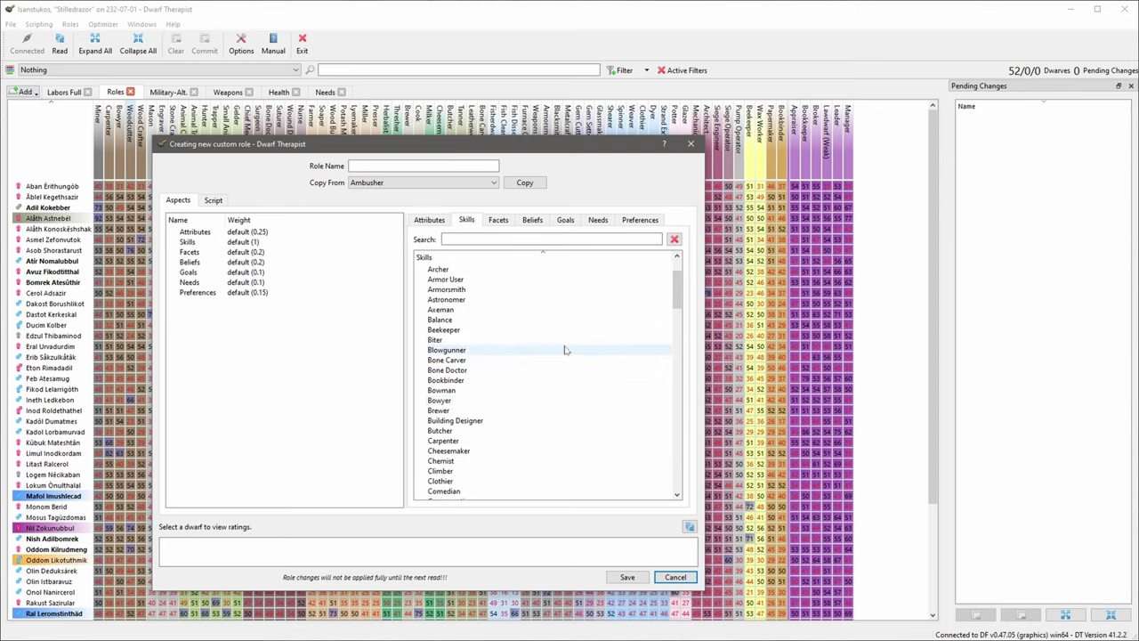
{"action": "scroll", "coordinate": [564, 334], "scroll_direction": "down", "scroll_amount": 8}
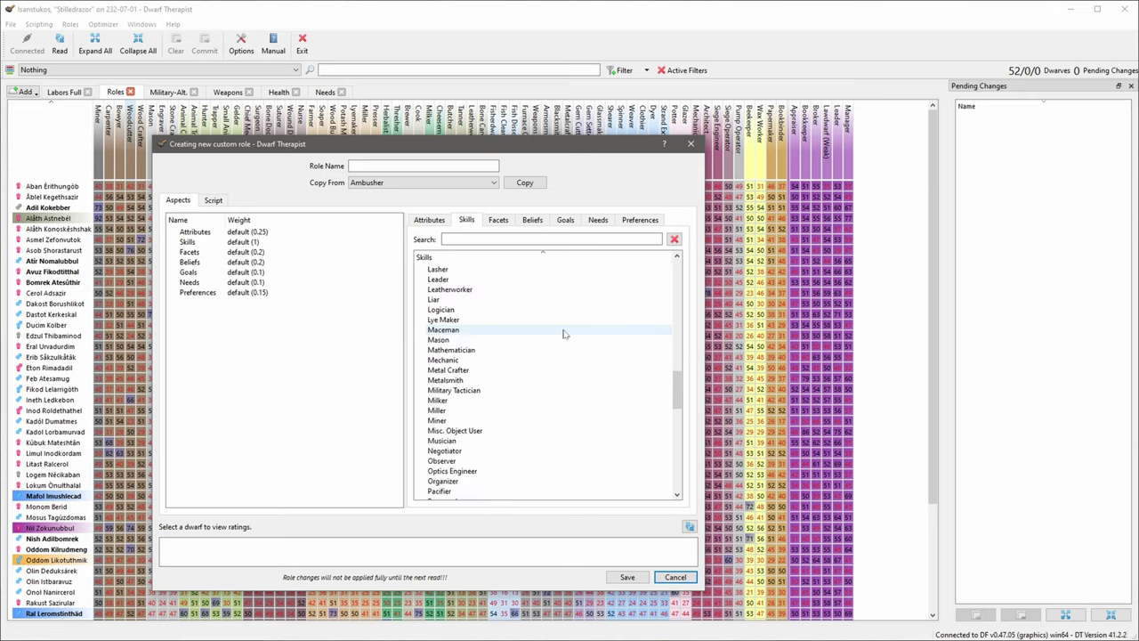
{"action": "left_click", "coordinate": [499, 223]}
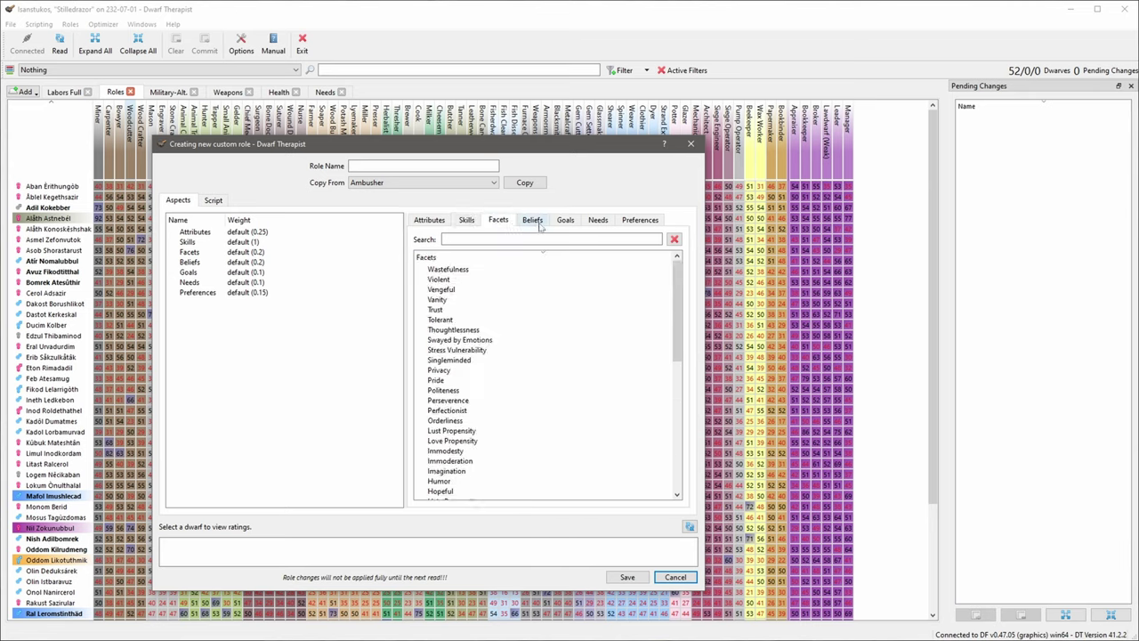
{"action": "left_click", "coordinate": [536, 223]}
{"action": "left_click", "coordinate": [566, 224]}
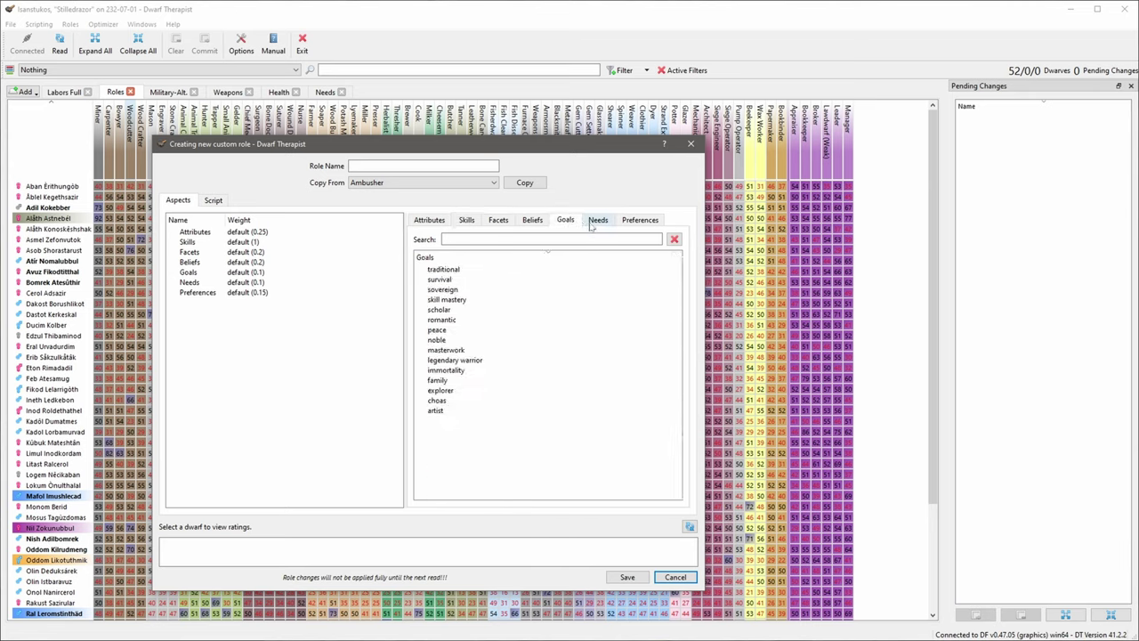
{"action": "left_click", "coordinate": [597, 222]}
{"action": "left_click", "coordinate": [650, 223]}
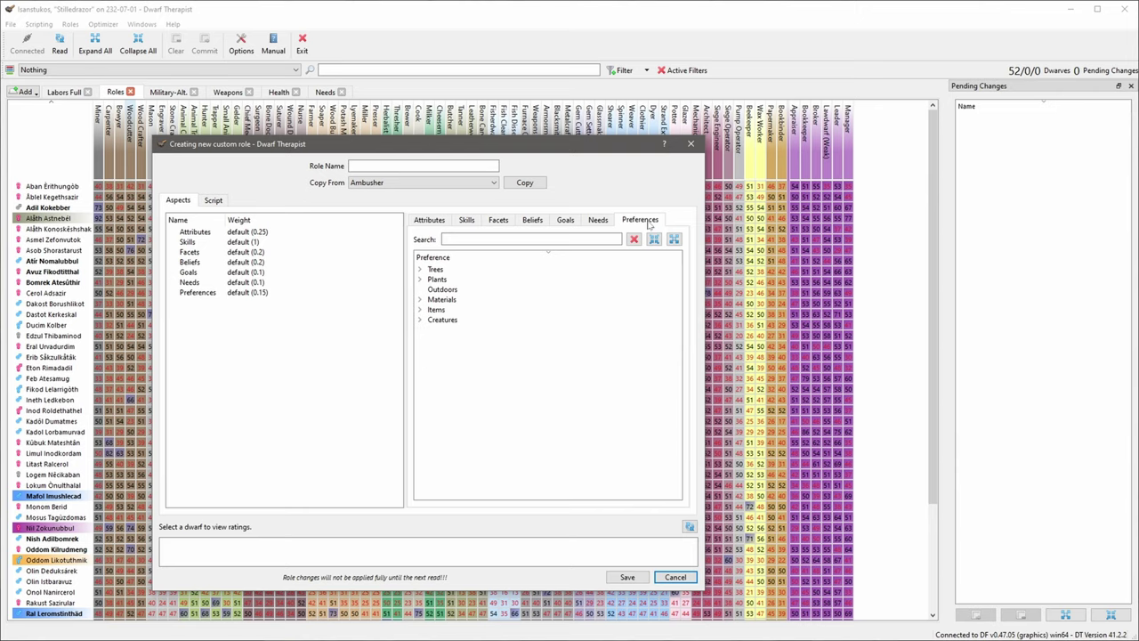
Step: Add the Archer and Butcher skills and the Outdoors preference to the custom role's aspects
{"action": "left_click", "coordinate": [467, 223]}
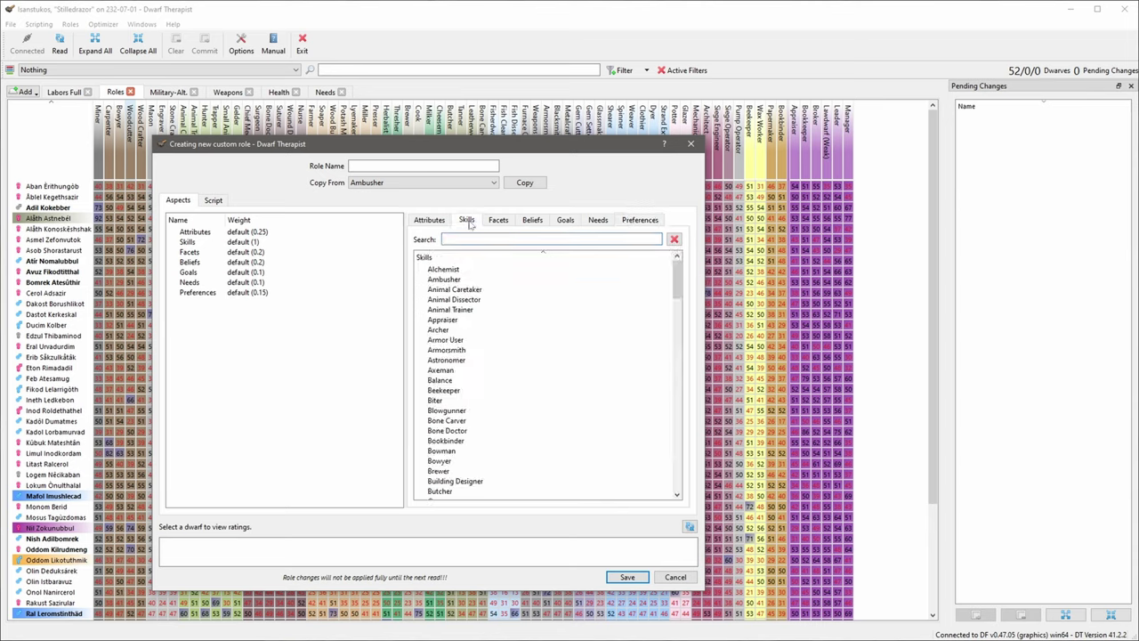
{"action": "double_click", "coordinate": [450, 331]}
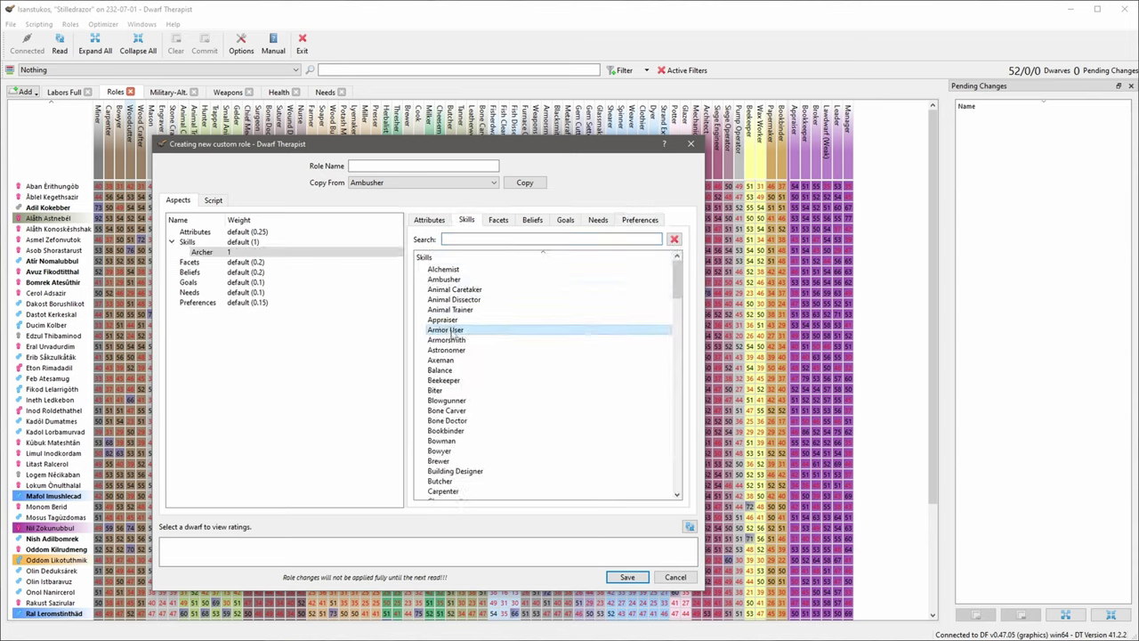
{"action": "double_click", "coordinate": [445, 481]}
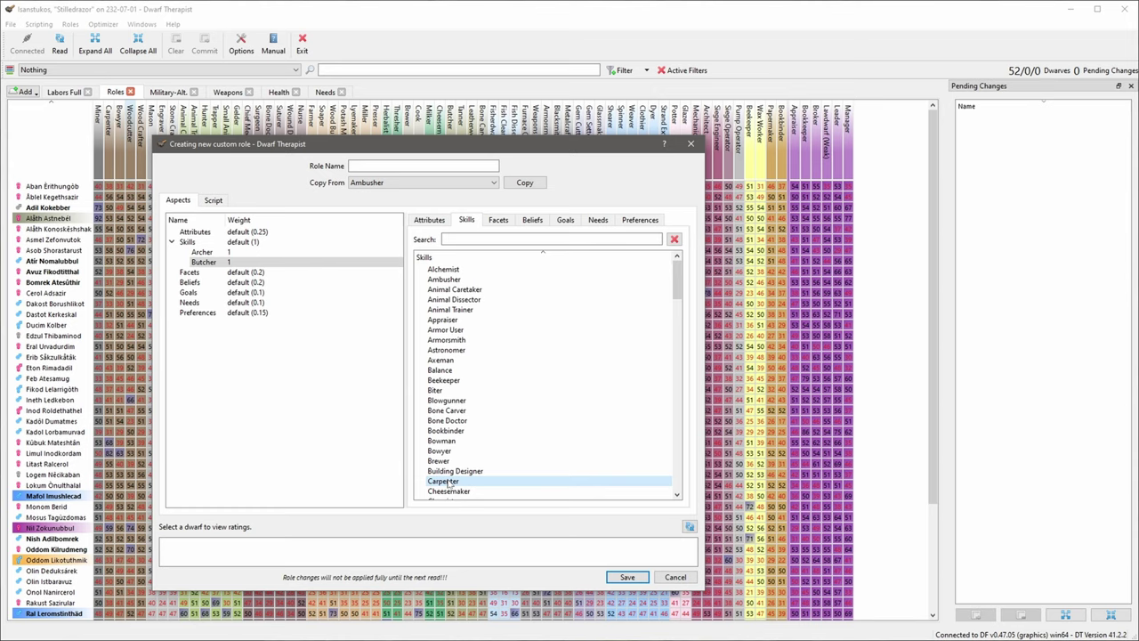
{"action": "left_click", "coordinate": [636, 221]}
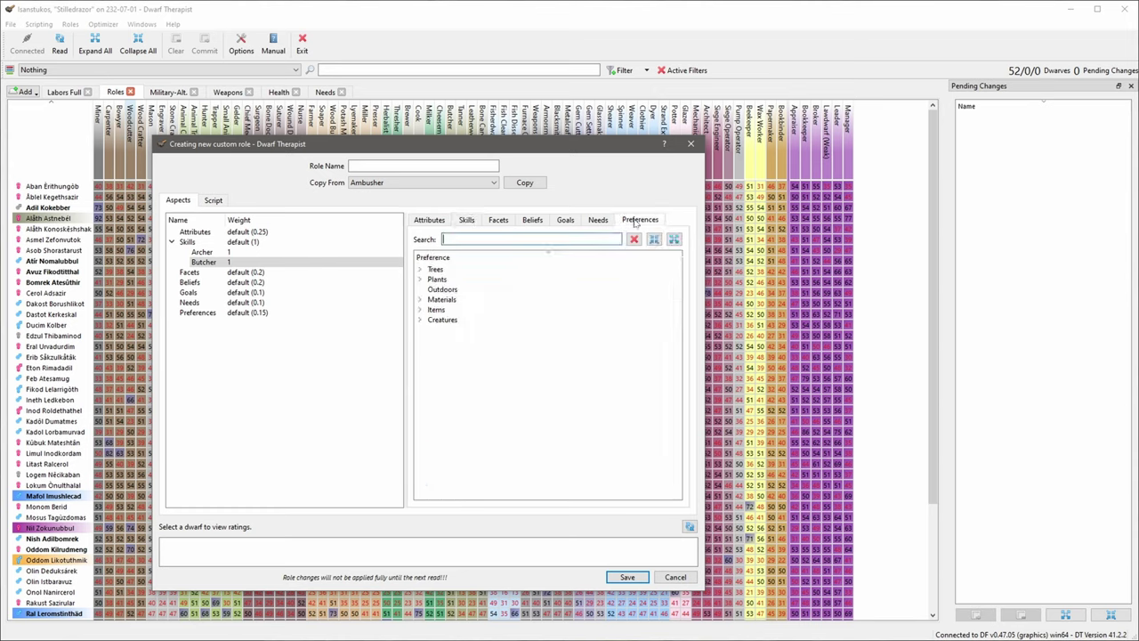
{"action": "double_click", "coordinate": [450, 291]}
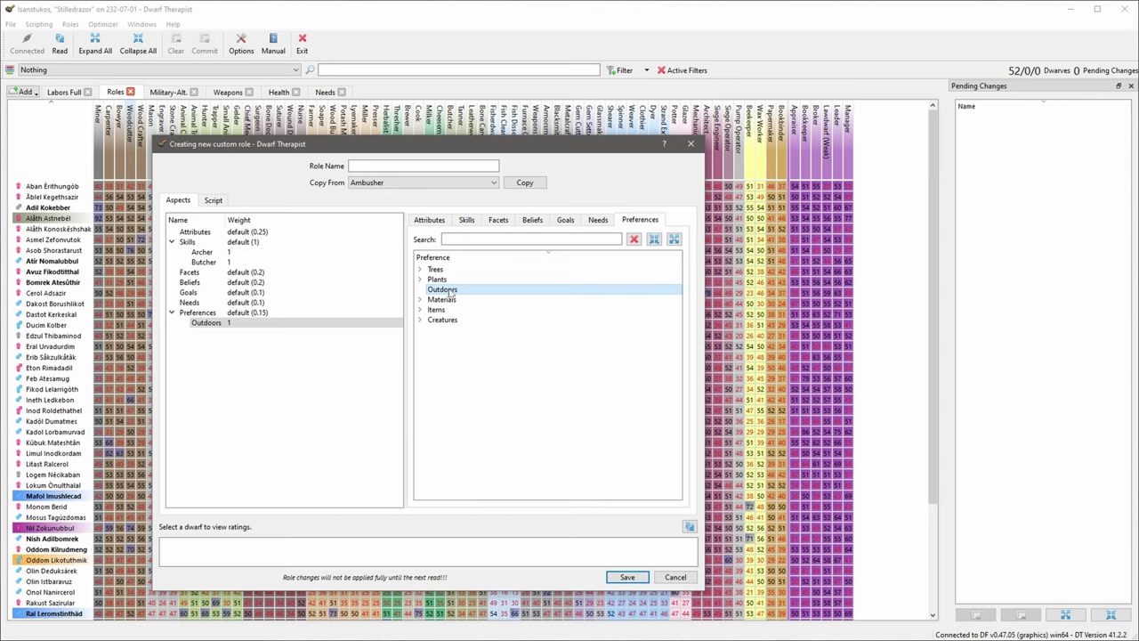
Step: Add the Agility, Endurance and Strength attributes to the custom role's aspects
{"action": "left_click", "coordinate": [436, 220]}
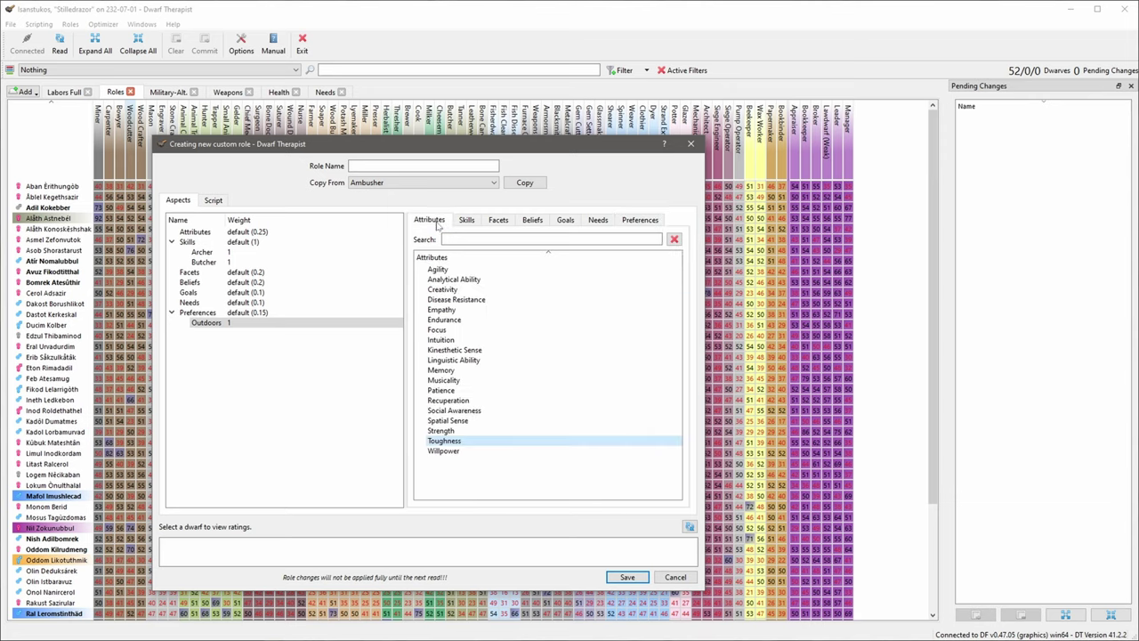
{"action": "left_click", "coordinate": [454, 270]}
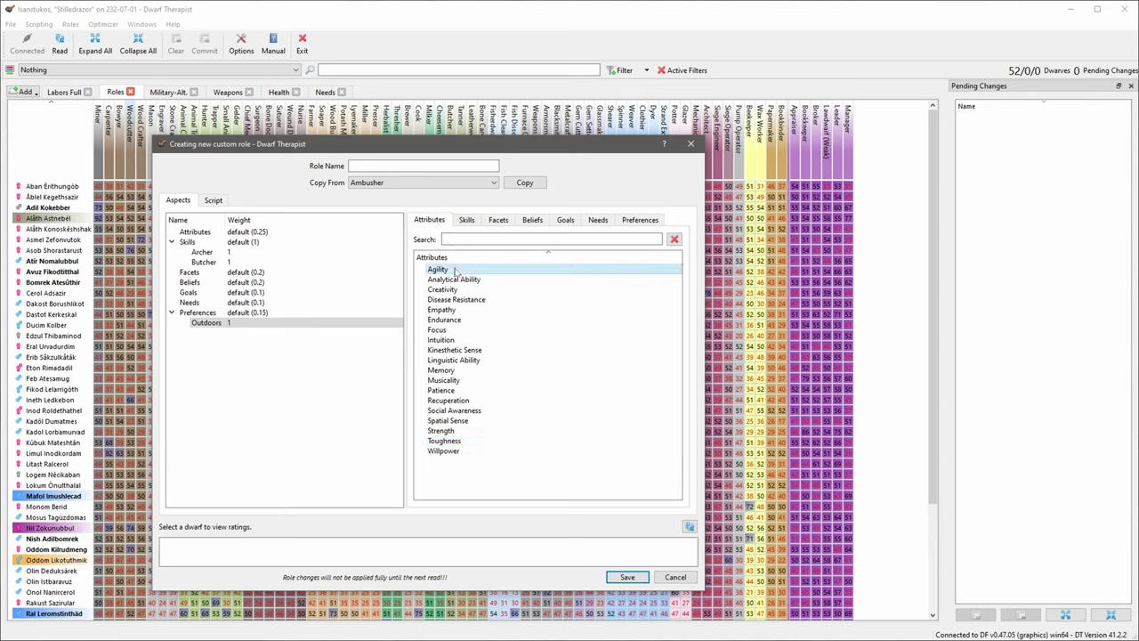
{"action": "double_click", "coordinate": [454, 270]}
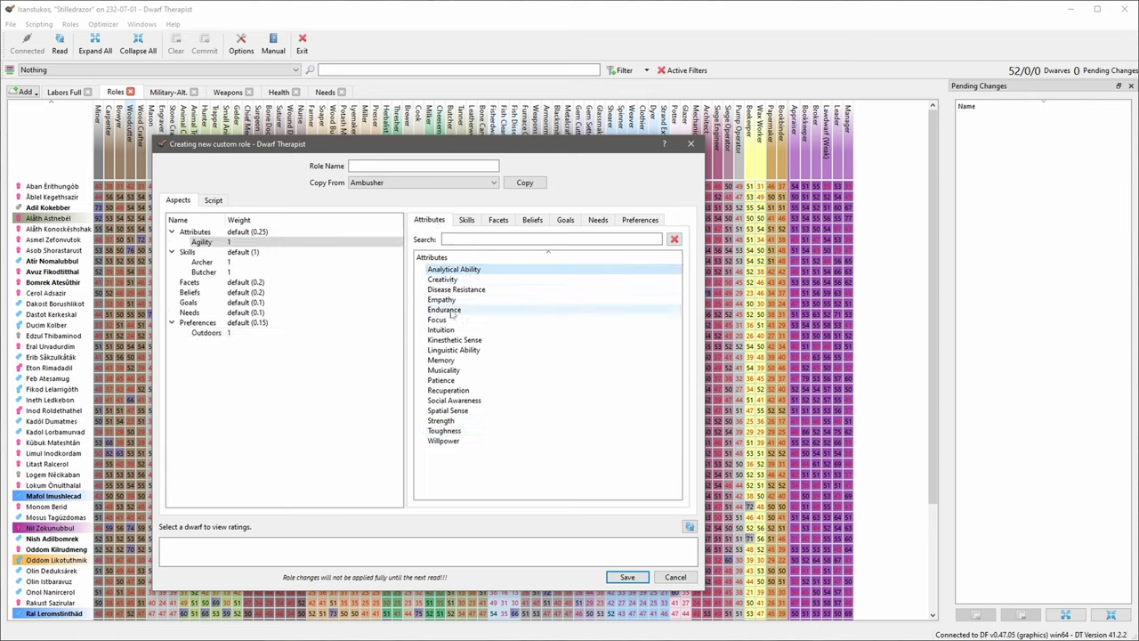
{"action": "left_click", "coordinate": [468, 313]}
{"action": "double_click", "coordinate": [474, 314]}
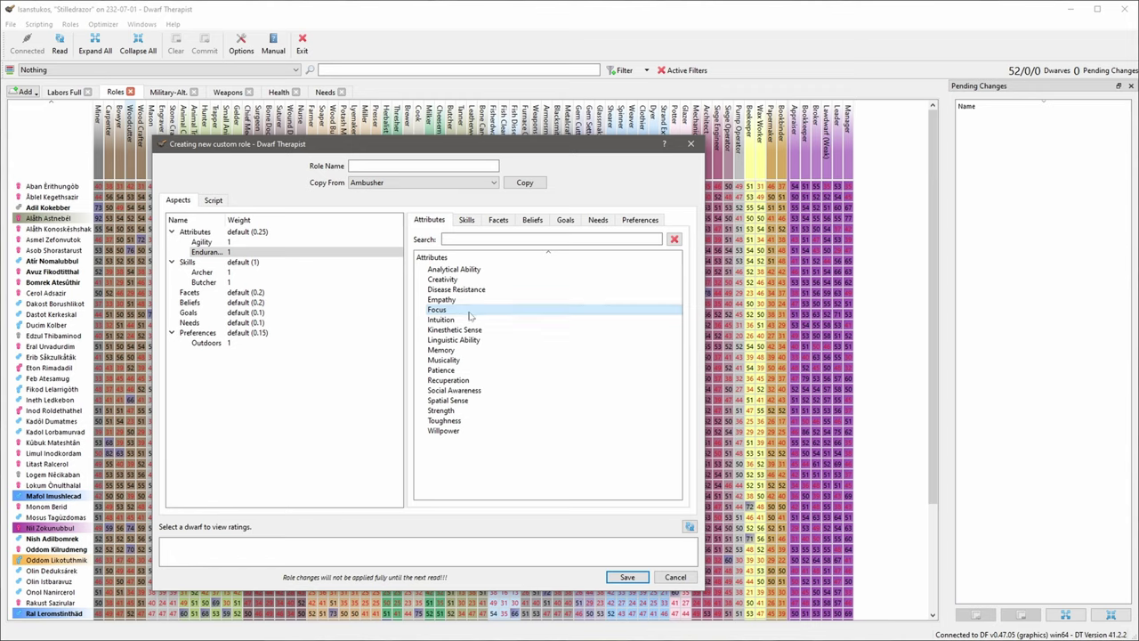
{"action": "left_click", "coordinate": [449, 411]}
{"action": "double_click", "coordinate": [450, 411]}
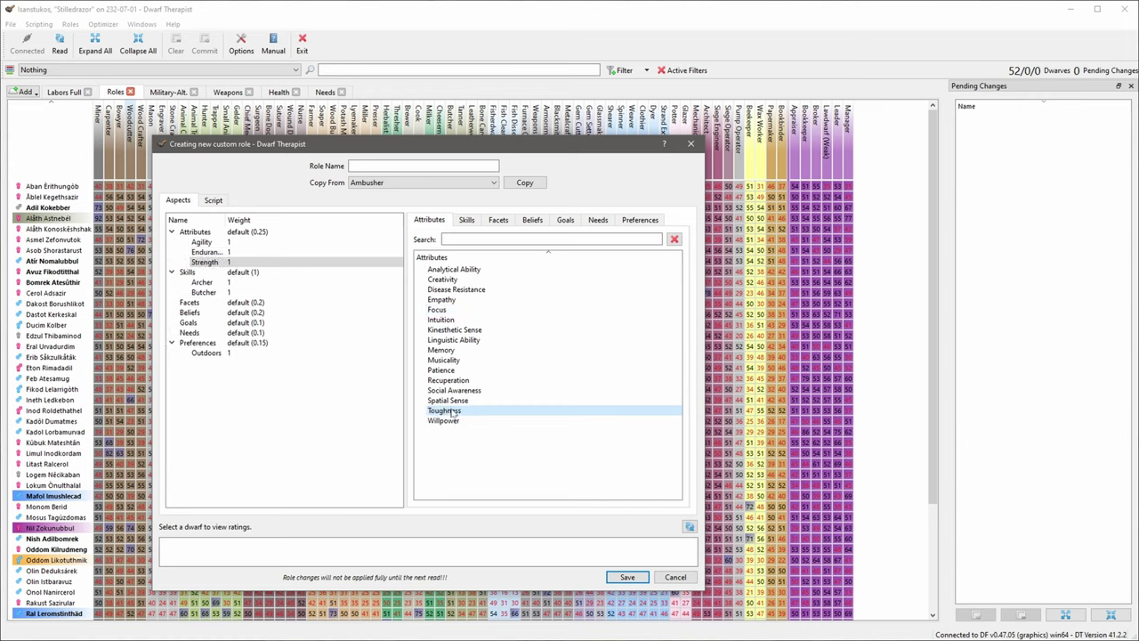
Step: Widen the aspect name column and set the weight of the Strength attribute to 0.5
{"action": "left_click_drag", "start_coordinate": [235, 220], "coordinate": [245, 221]}
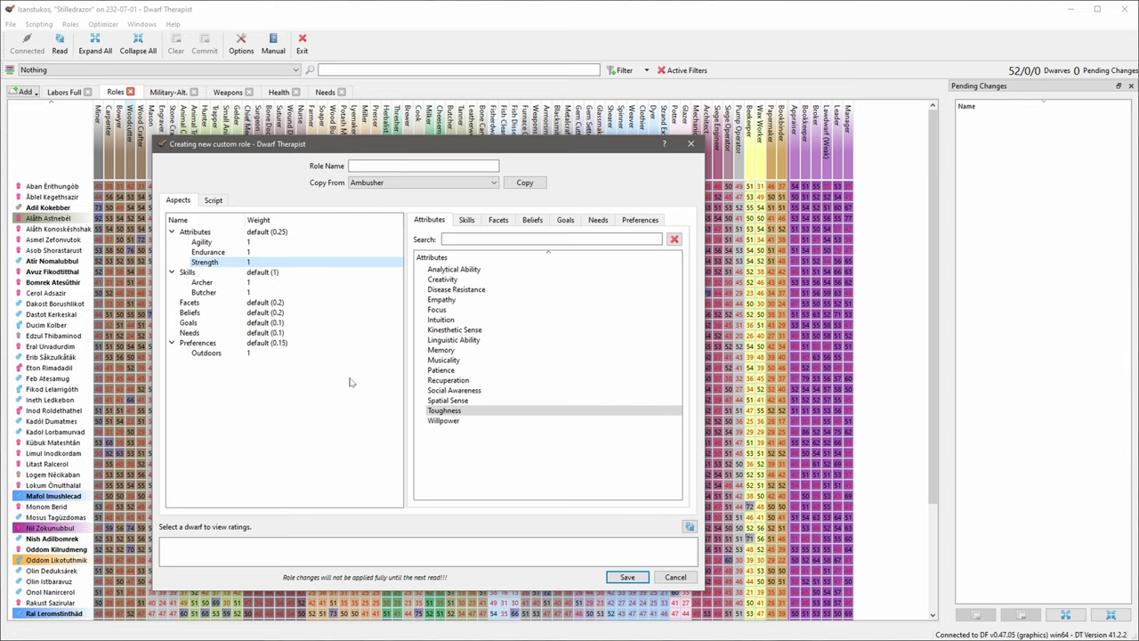
{"action": "double_click", "coordinate": [253, 262]}
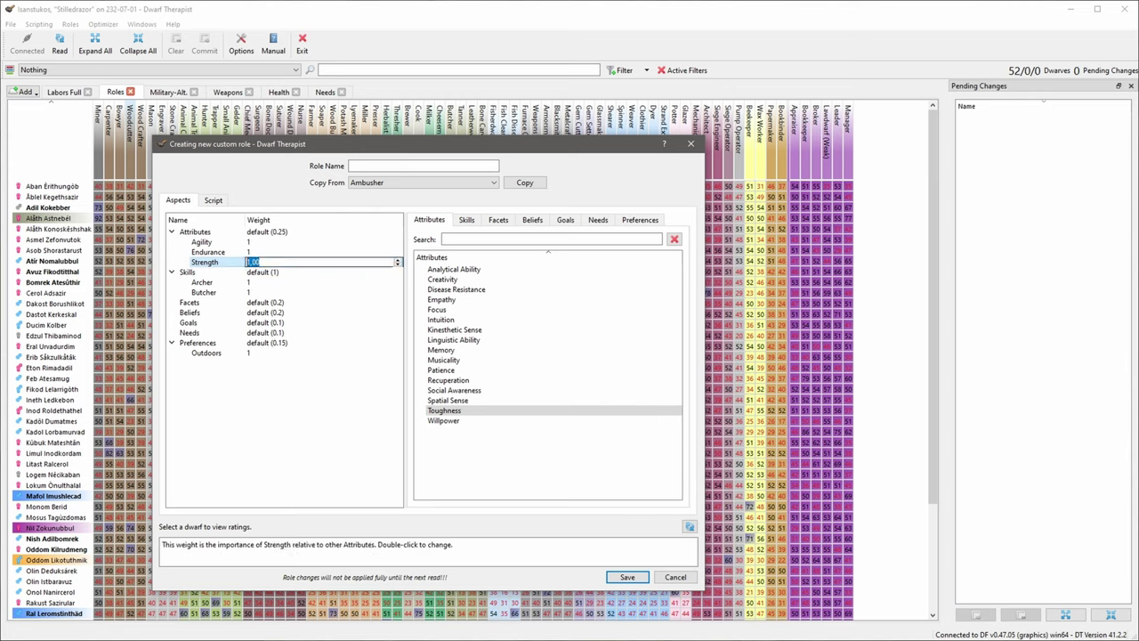
{"action": "left_click", "coordinate": [398, 265]}
{"action": "left_click", "coordinate": [307, 378]}
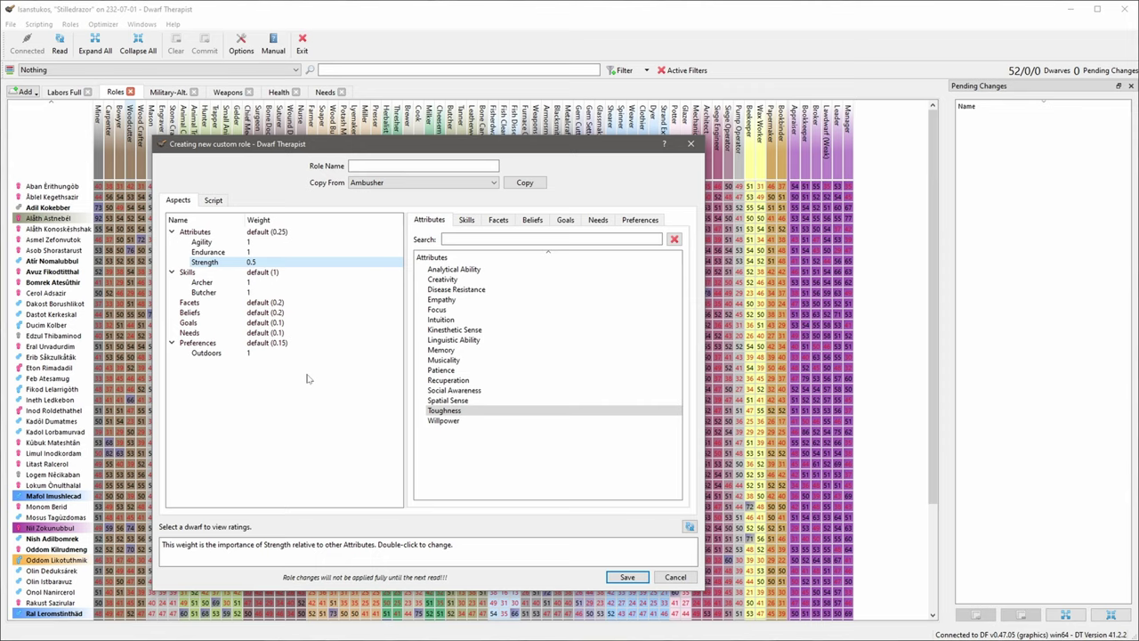
Step: Name the custom role Meat Hunter and save it
{"action": "left_click", "coordinate": [423, 165]}
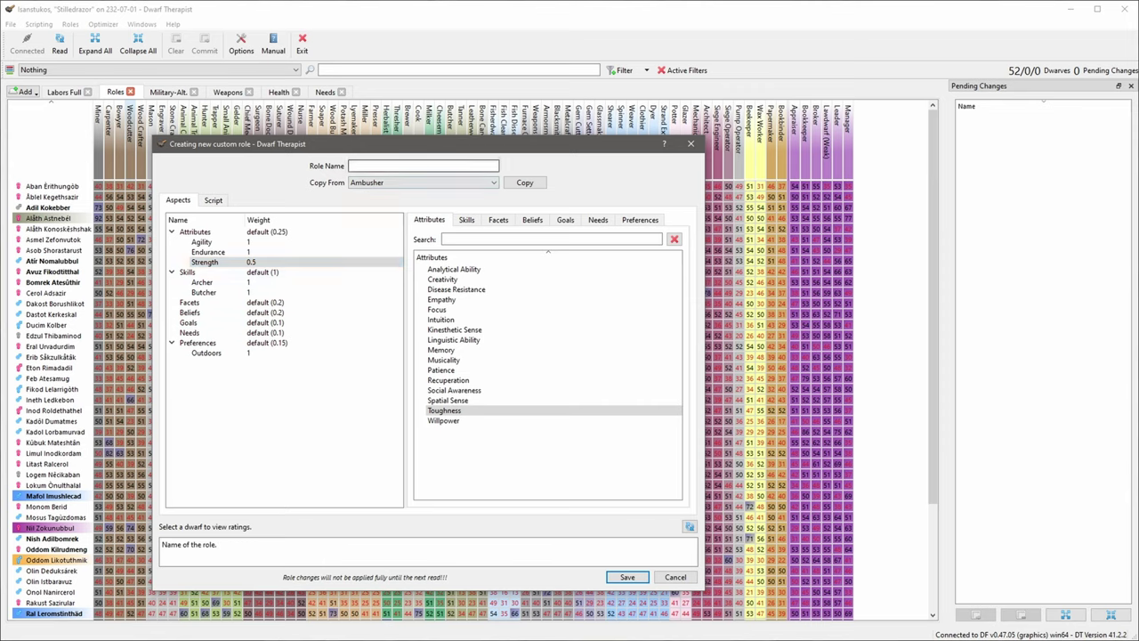
{"action": "type", "text": "Meat Hunter"}
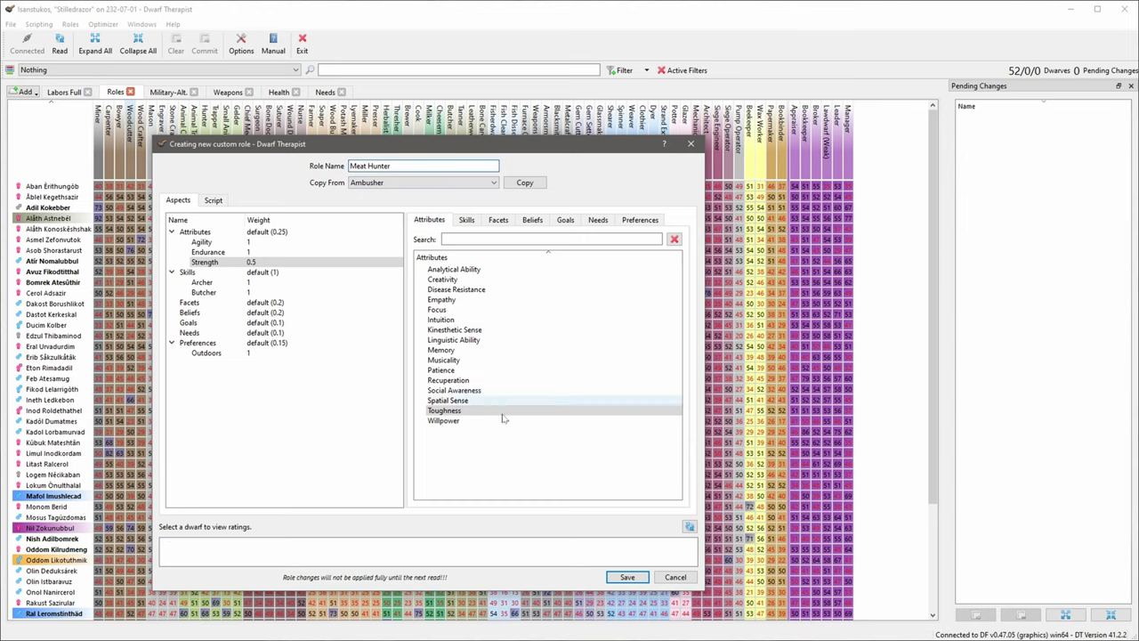
{"action": "left_click", "coordinate": [627, 578]}
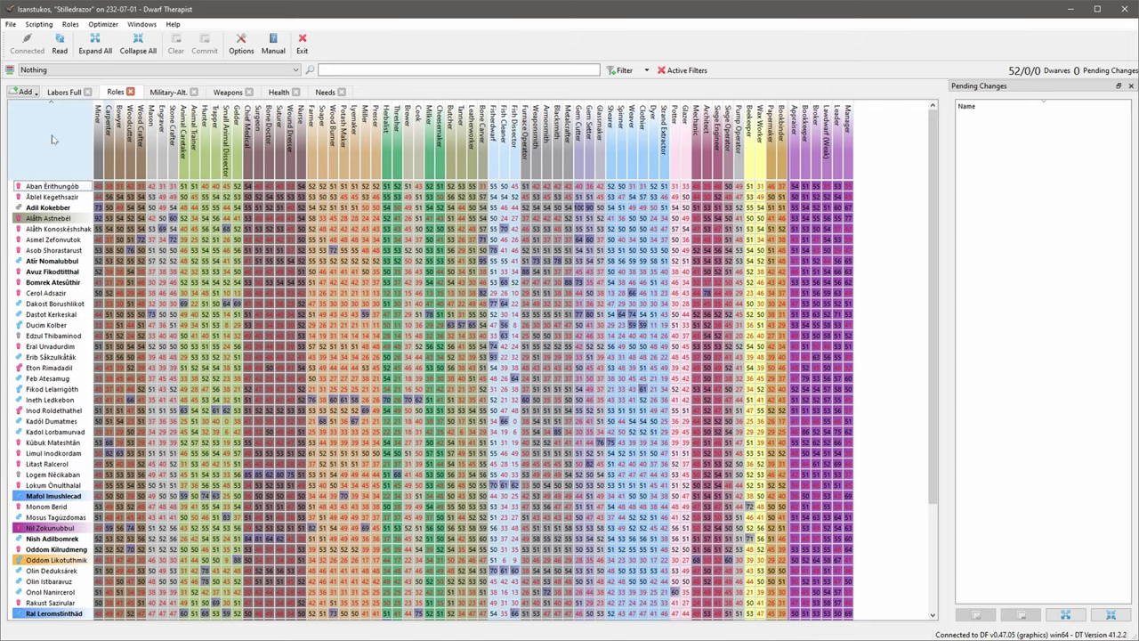
Step: Reopen the Zwergenfestung grid view and open it for editing from the Grid Views dock
{"action": "left_click", "coordinate": [24, 92]}
{"action": "left_click", "coordinate": [51, 275]}
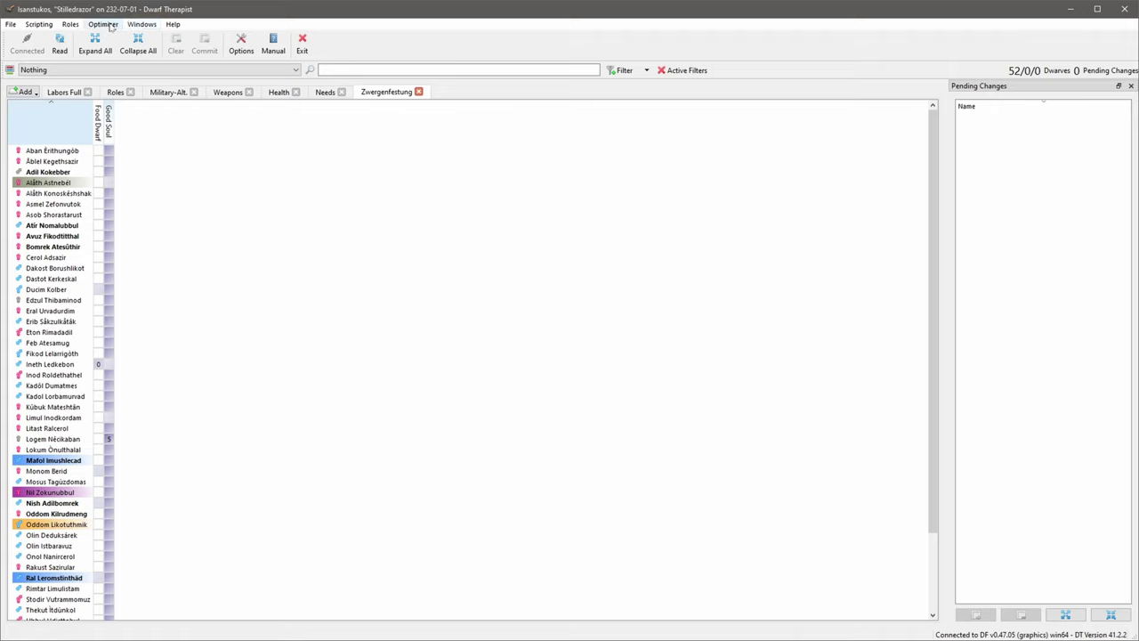
{"action": "left_click", "coordinate": [141, 24]}
{"action": "mouse_move", "coordinate": [138, 38]}
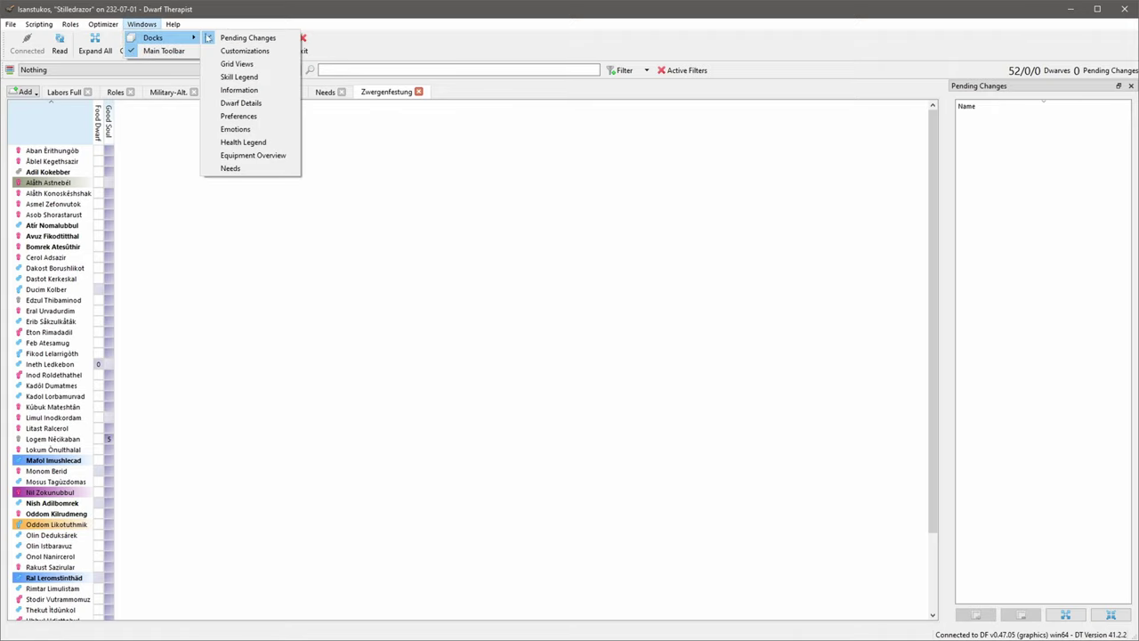
{"action": "left_click", "coordinate": [259, 64]}
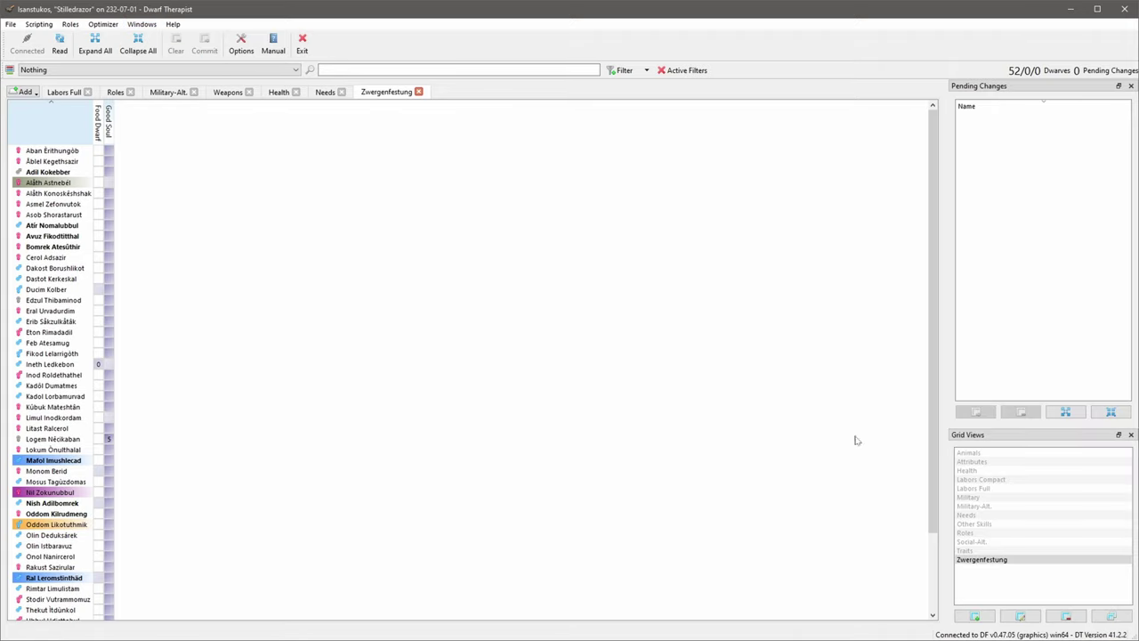
{"action": "left_click", "coordinate": [1021, 616]}
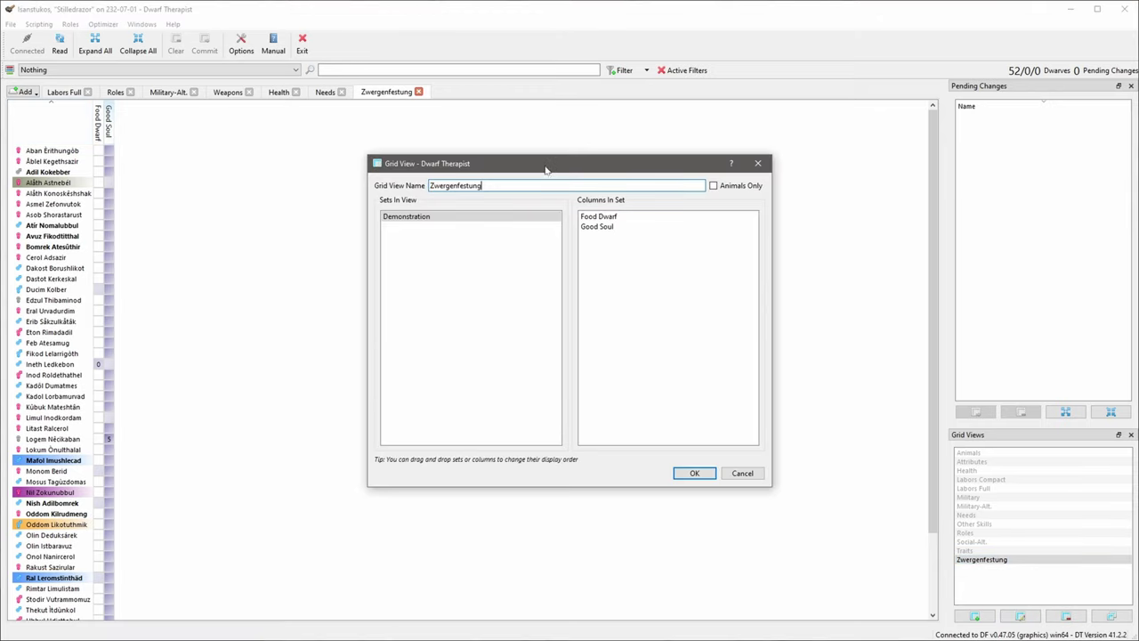
Step: Add the Butcher and Hunter role columns to the Demonstration set of the grid view
{"action": "left_click_drag", "start_coordinate": [545, 168], "coordinate": [412, 79]}
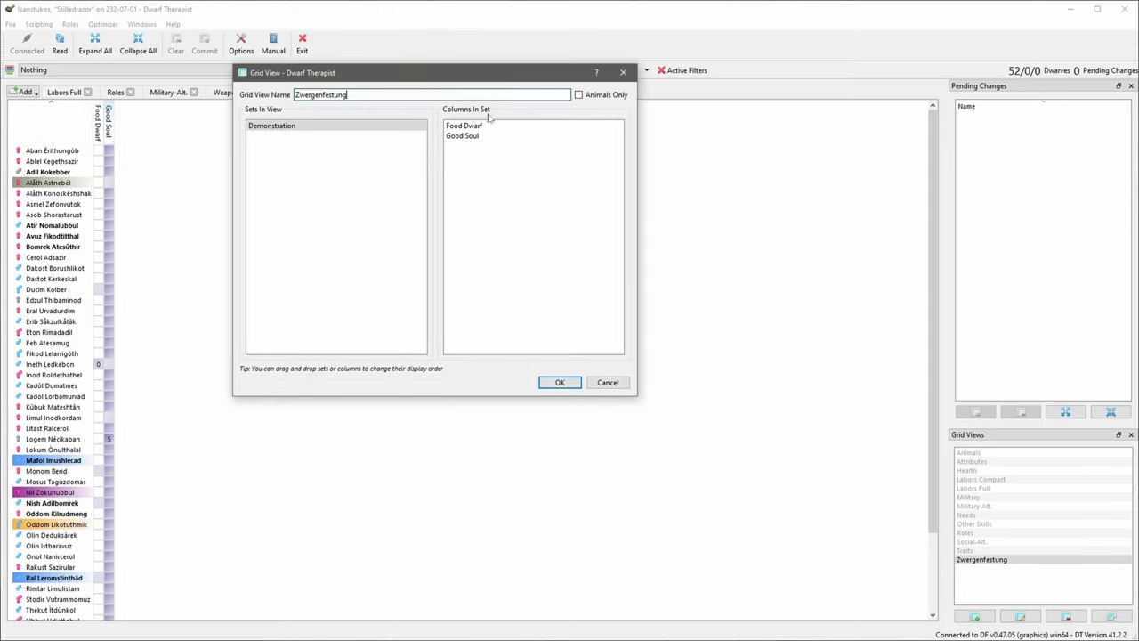
{"action": "right_click", "coordinate": [489, 167]}
{"action": "mouse_move", "coordinate": [514, 382]}
{"action": "mouse_move", "coordinate": [608, 389]}
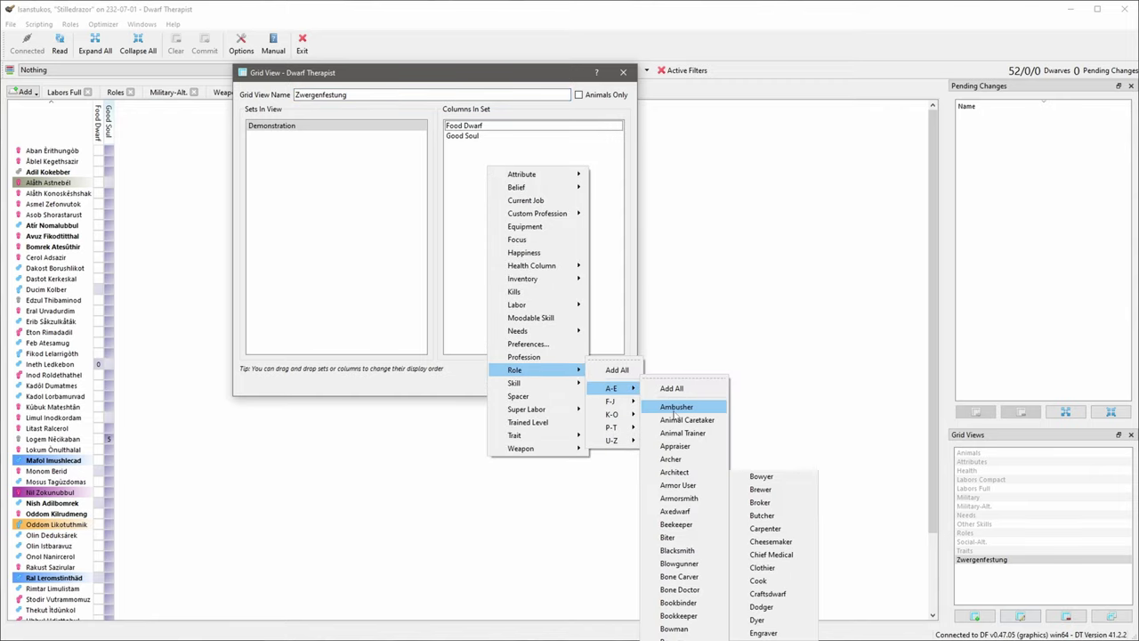
{"action": "left_click", "coordinate": [770, 504]}
{"action": "right_click", "coordinate": [481, 184]}
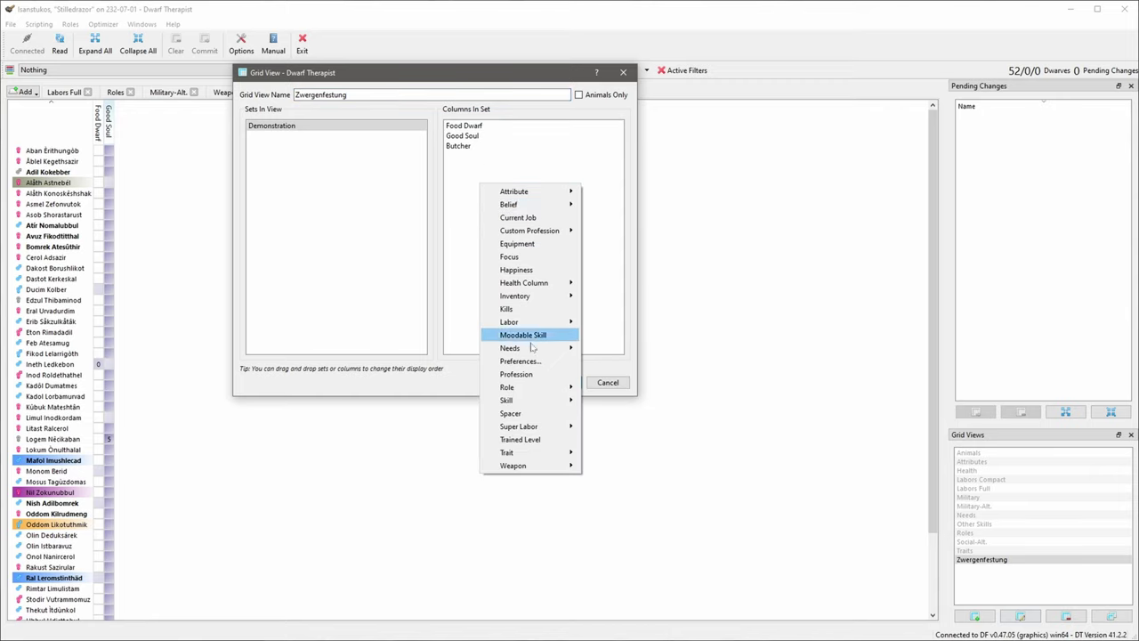
{"action": "mouse_move", "coordinate": [546, 388]}
{"action": "mouse_move", "coordinate": [603, 419]}
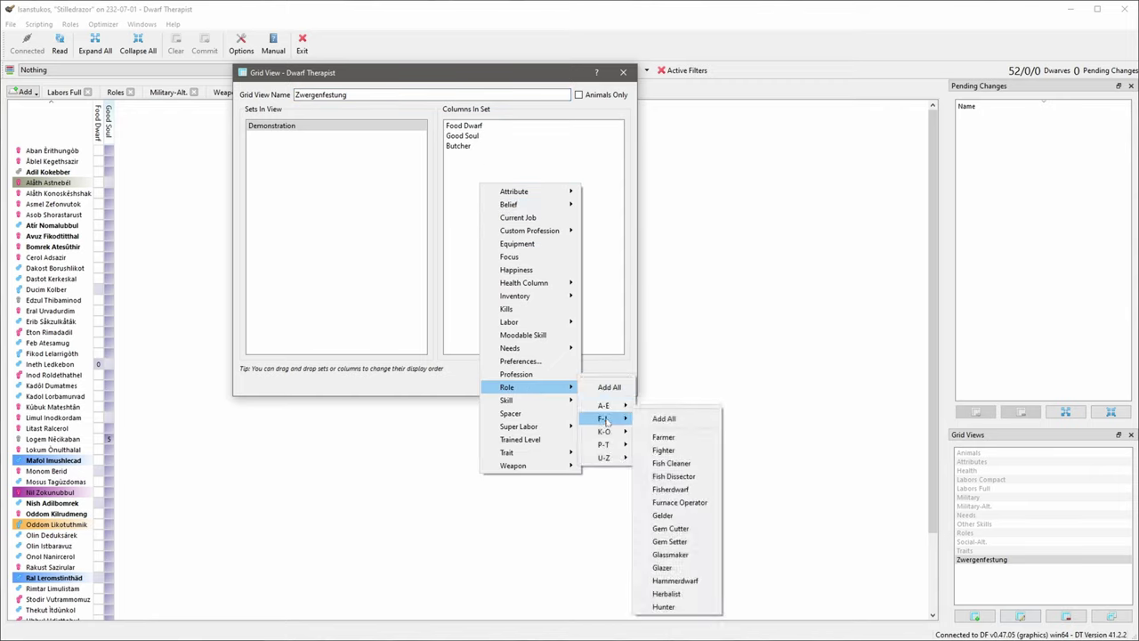
{"action": "left_click", "coordinate": [663, 606]}
Step: Bring up the K-O role choices for another column in the Demonstration set
{"action": "right_click", "coordinate": [486, 194]}
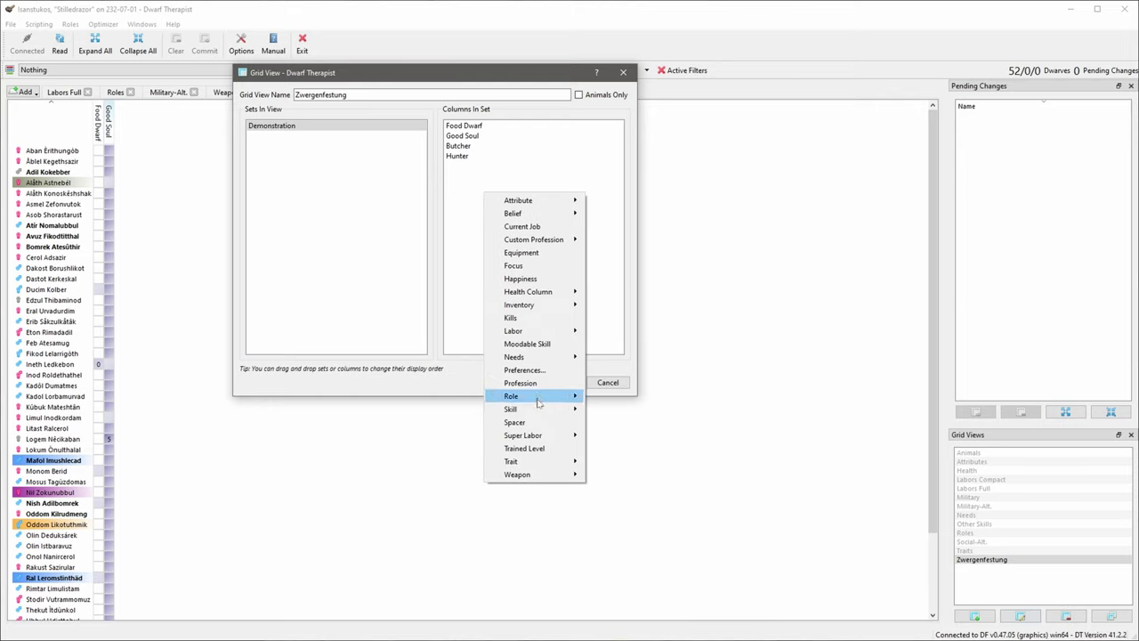
{"action": "mouse_move", "coordinate": [540, 398]}
{"action": "mouse_move", "coordinate": [610, 440]}
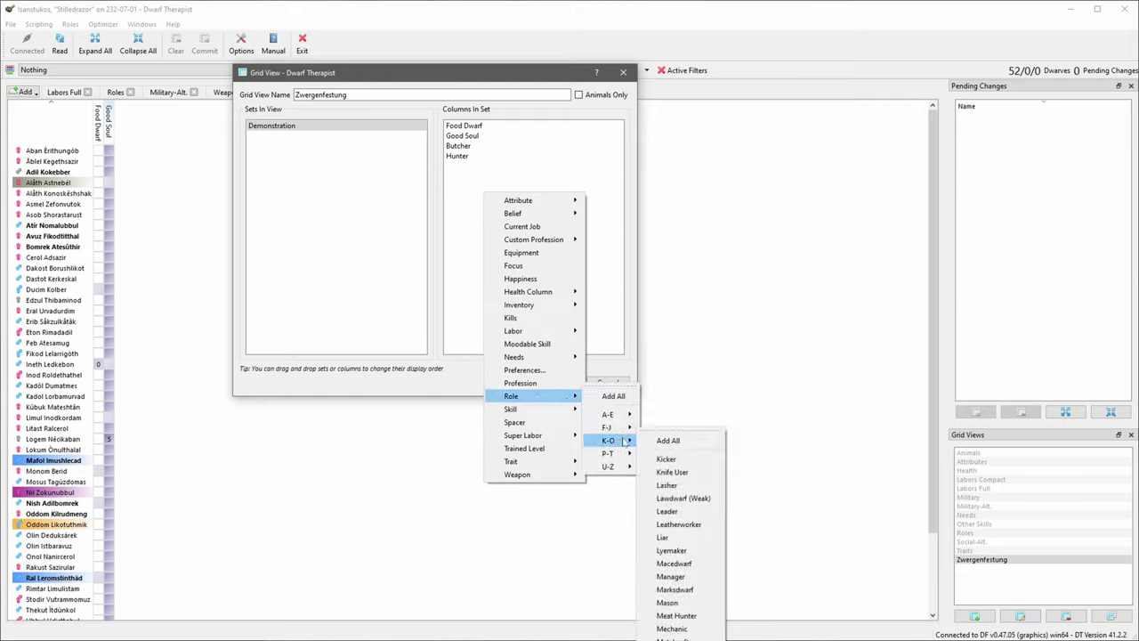
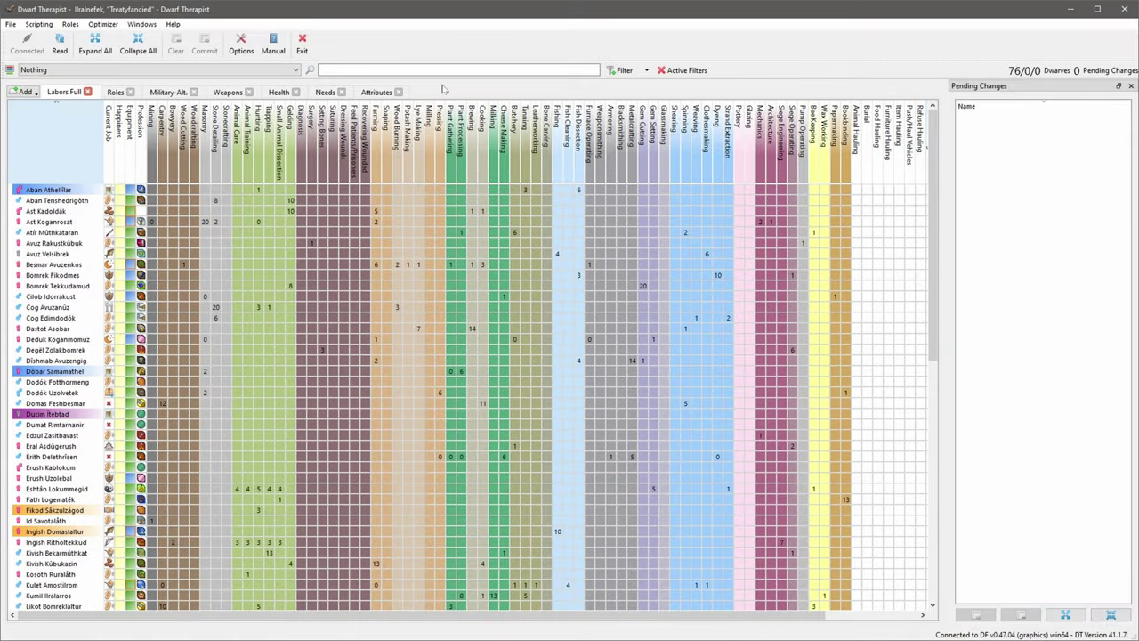
Step: Start a new optimization plan and move its window so the labor columns stay readable
{"action": "left_click", "coordinate": [102, 24]}
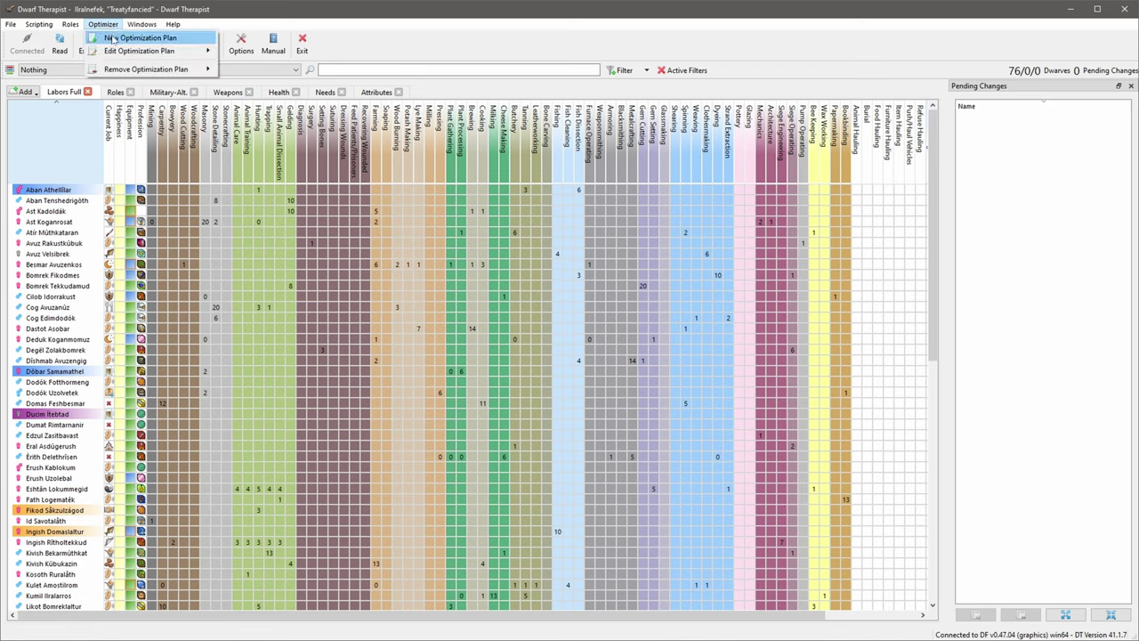
{"action": "left_click", "coordinate": [114, 38]}
{"action": "left_click_drag", "start_coordinate": [529, 151], "coordinate": [301, 222]}
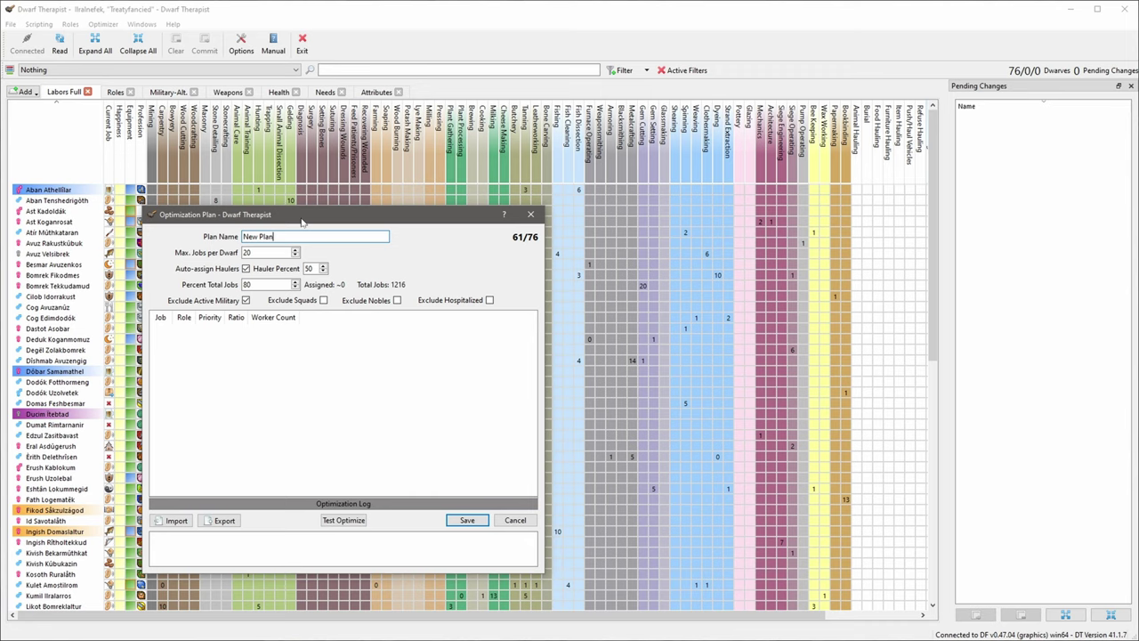
Step: Try the plan's dwarf selection with single dwarves, four separate dwarves, and all dwarves in the Labors Full grid
{"action": "left_click", "coordinate": [67, 221]}
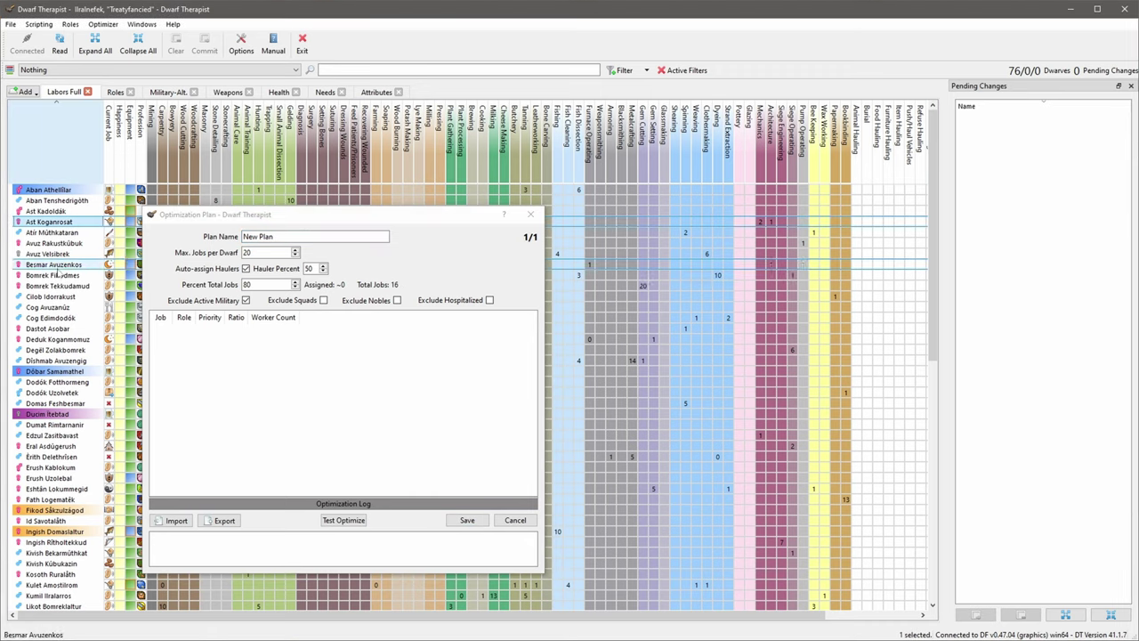
{"action": "left_click", "coordinate": [70, 202]}
{"action": "left_click", "coordinate": [58, 286], "text": "ctrl"}
{"action": "left_click", "coordinate": [53, 328], "text": "ctrl"}
{"action": "left_click", "coordinate": [51, 350], "text": "ctrl"}
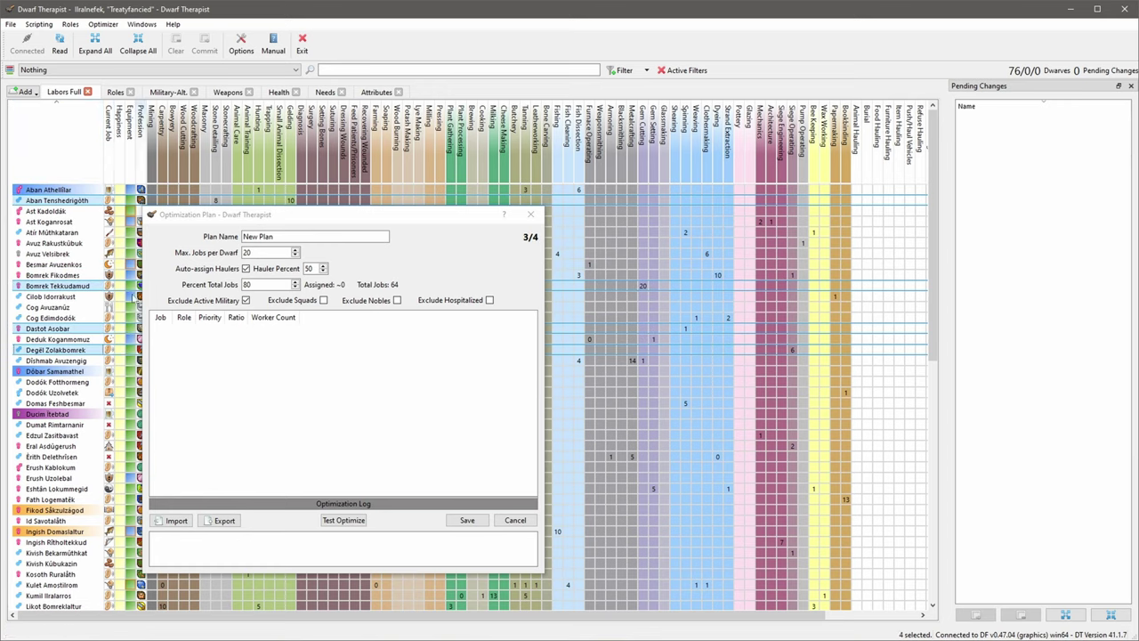
{"action": "left_click", "coordinate": [64, 265]}
{"action": "key", "text": "ctrl+a"}
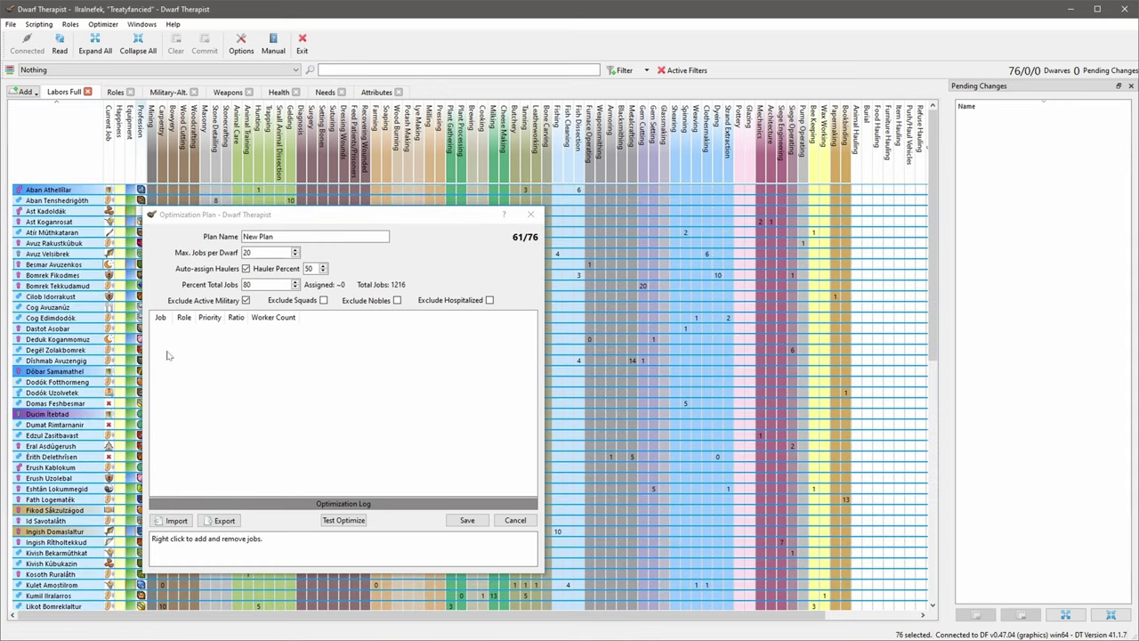
Step: Select the first 64 dwarves in the Labors Full grid as a continuous range for the plan
{"action": "scroll", "coordinate": [55, 350], "scroll_direction": "down", "scroll_amount": 2}
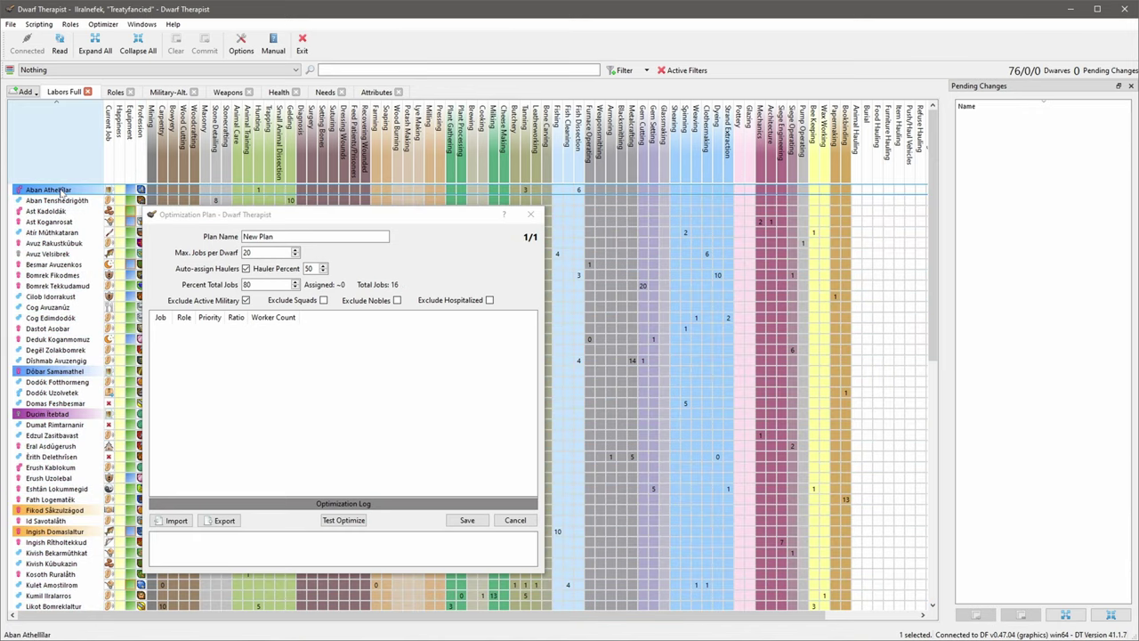
{"action": "left_click", "coordinate": [56, 350]}
{"action": "scroll", "coordinate": [55, 350], "scroll_direction": "down", "scroll_amount": 8}
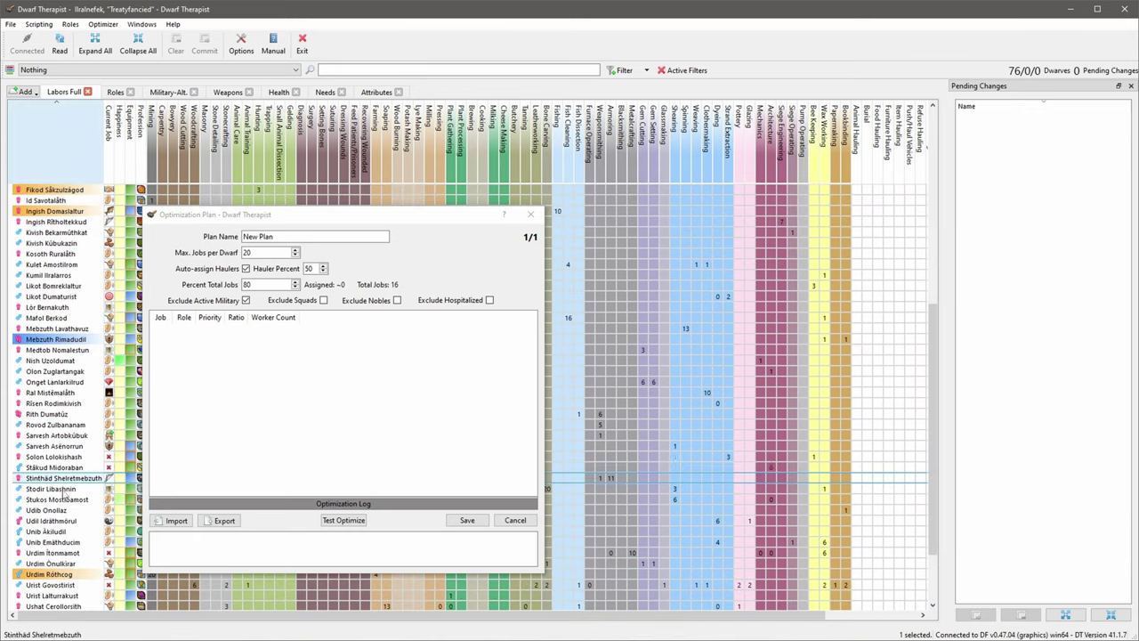
{"action": "left_click", "coordinate": [65, 544], "text": "shift"}
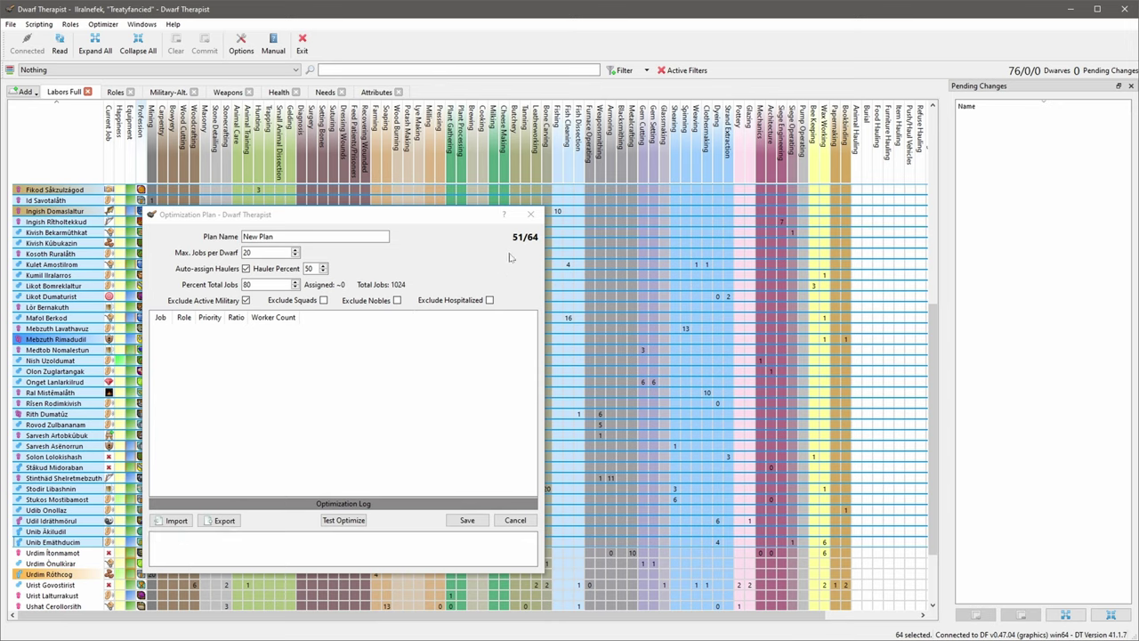
{"action": "mouse_move", "coordinate": [531, 243]}
Step: Set the plan to at most 1 job per dwarf and 50 percent total jobs, with auto-assign haulers off
{"action": "left_click", "coordinate": [253, 253]}
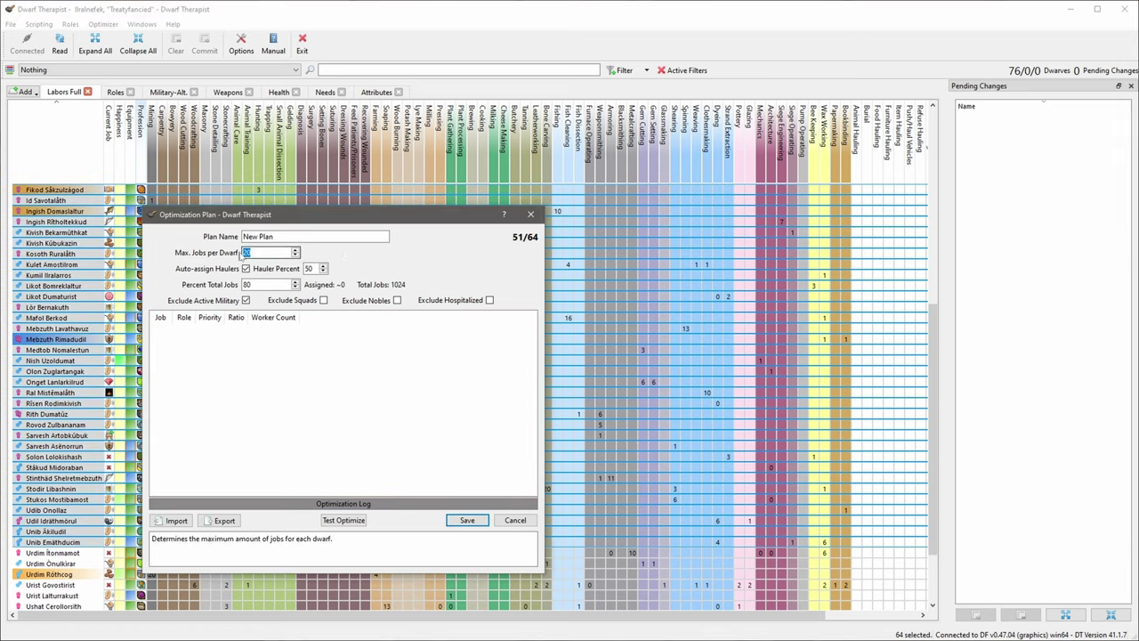
{"action": "type", "text": "1"}
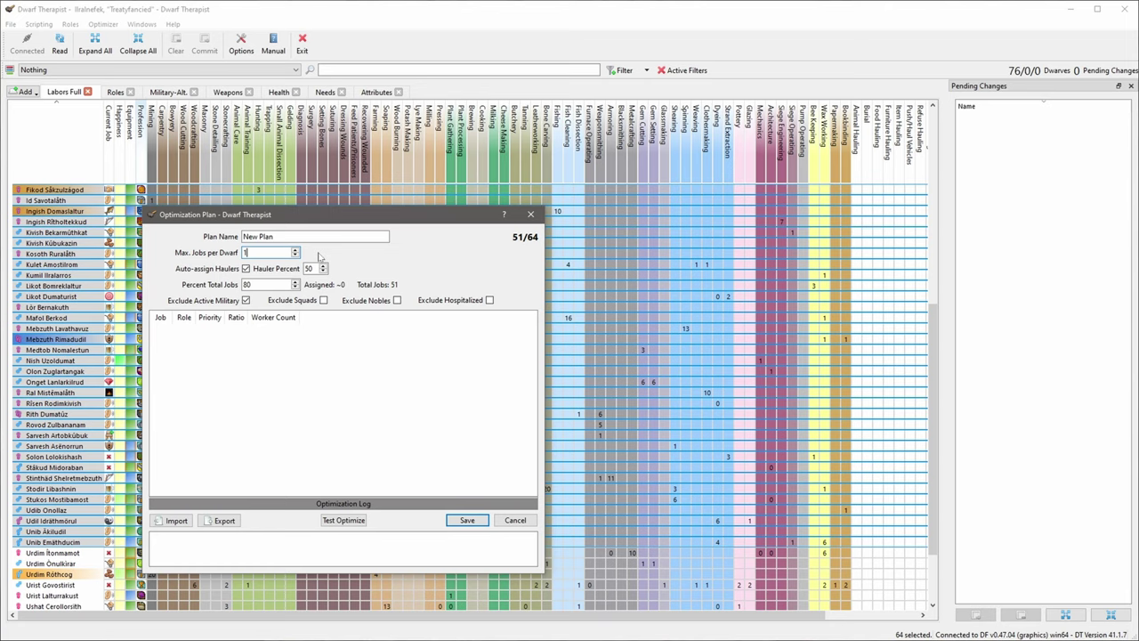
{"action": "left_click", "coordinate": [246, 267]}
{"action": "double_click", "coordinate": [247, 284]}
{"action": "type", "text": "50"}
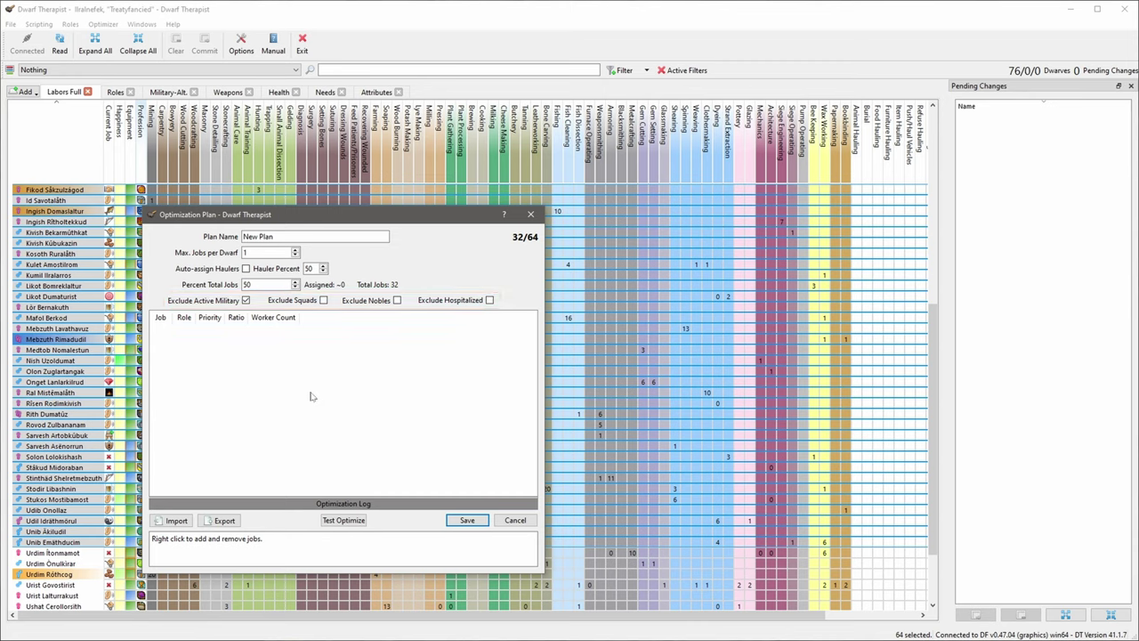
Step: Add the Fishing, Fish Cleaning and Fish Dissection jobs to the optimization plan
{"action": "right_click", "coordinate": [242, 365]}
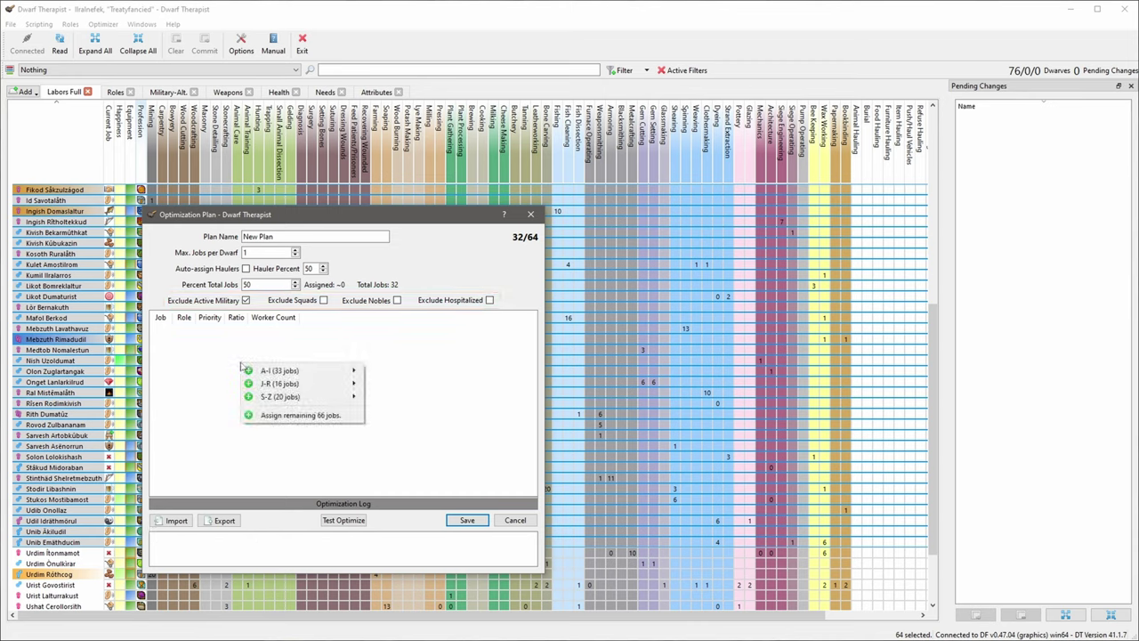
{"action": "mouse_move", "coordinate": [269, 372]}
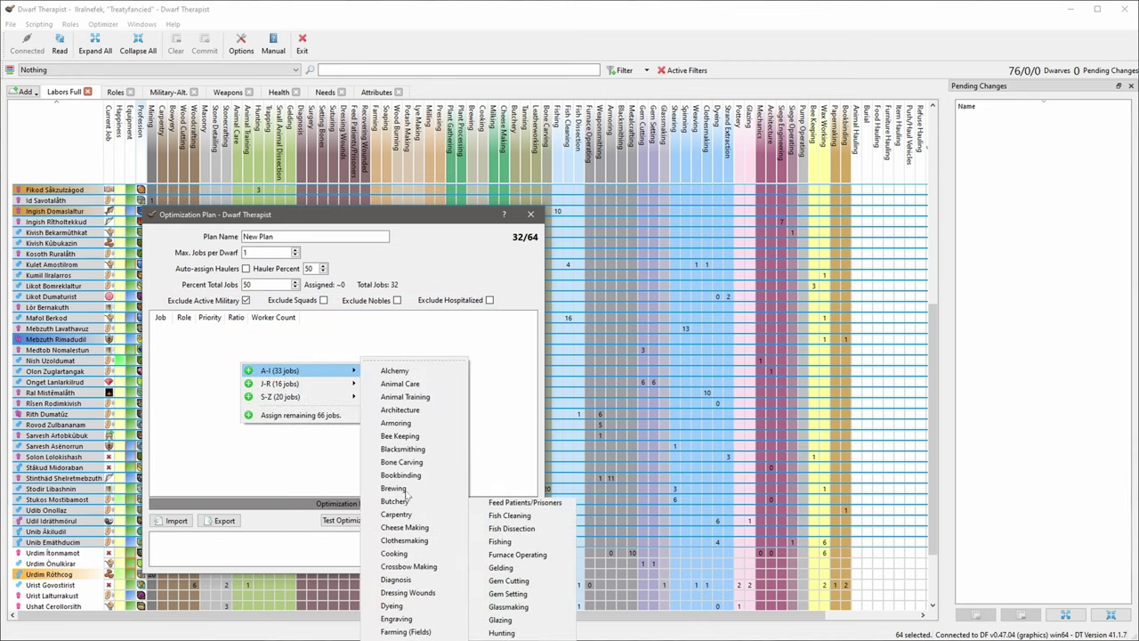
{"action": "left_click", "coordinate": [500, 542]}
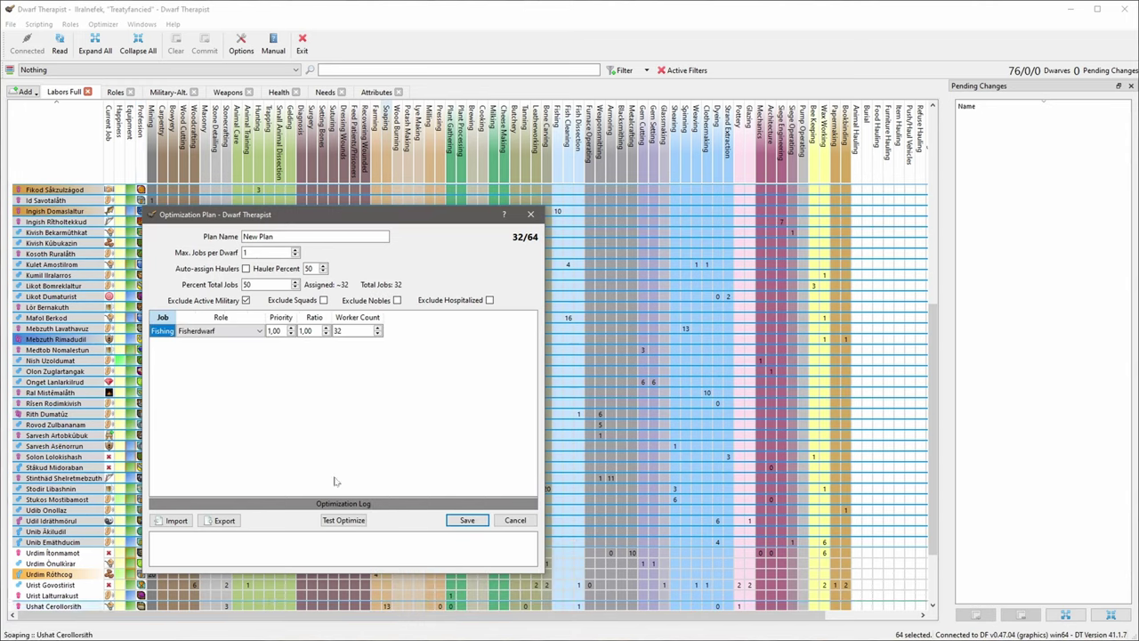
{"action": "right_click", "coordinate": [229, 395]}
{"action": "mouse_move", "coordinate": [251, 401]}
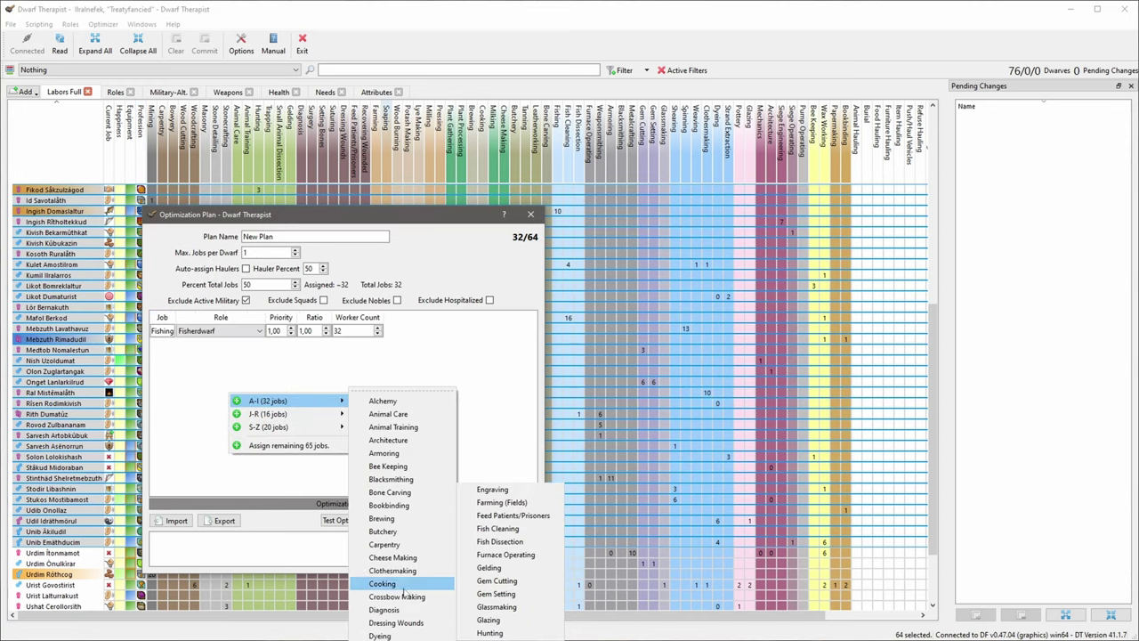
{"action": "left_click", "coordinate": [514, 531]}
{"action": "right_click", "coordinate": [268, 410]}
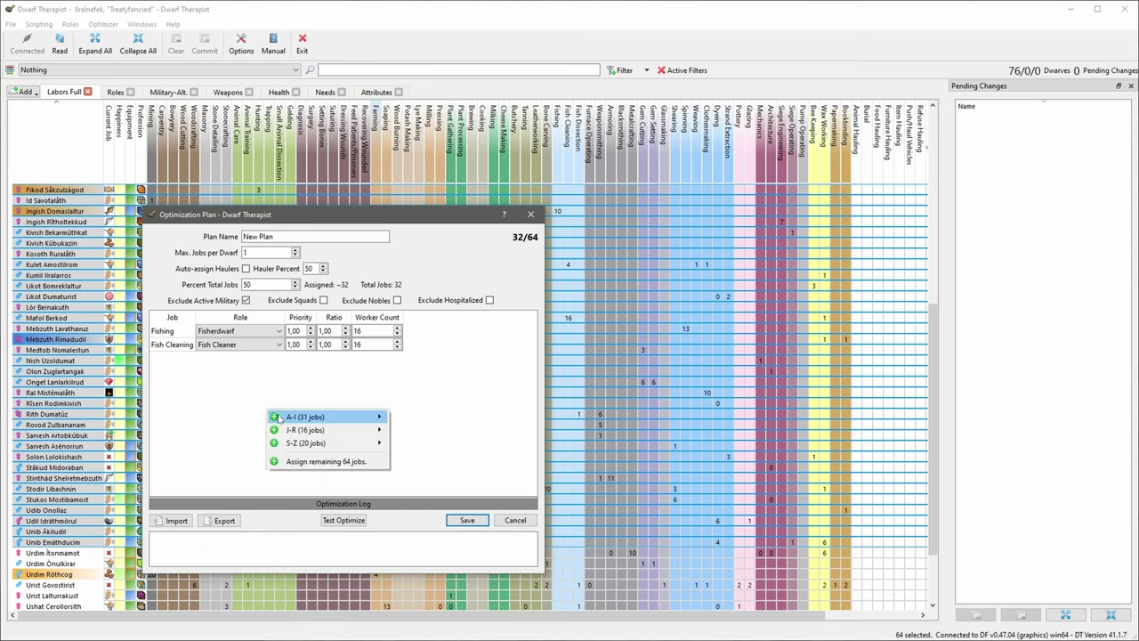
{"action": "mouse_move", "coordinate": [385, 417]}
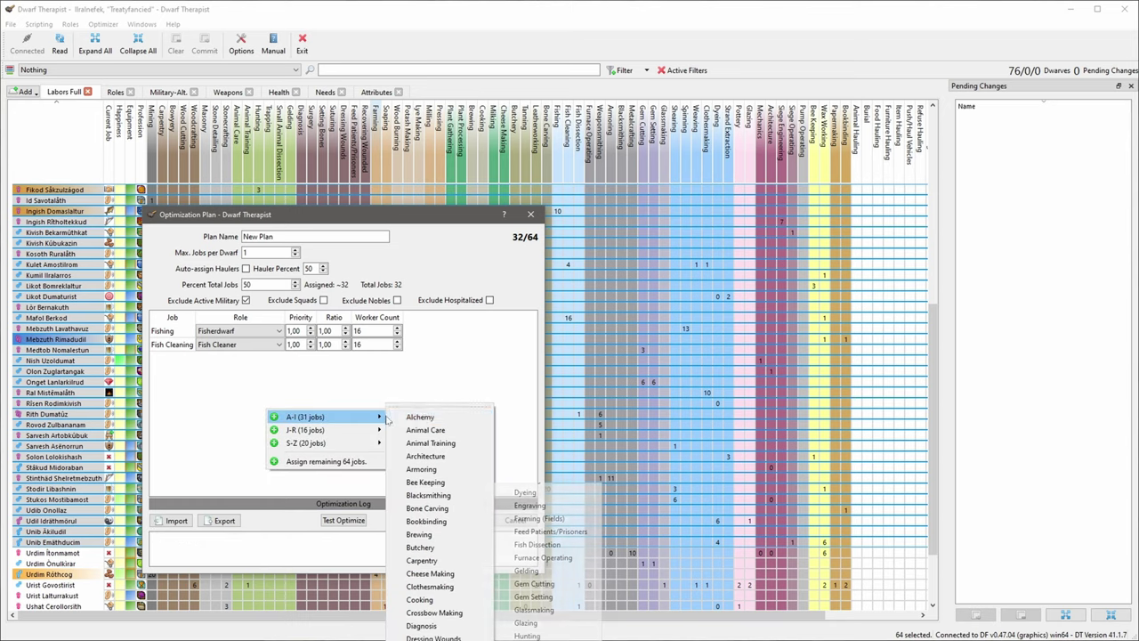
{"action": "left_click", "coordinate": [539, 544]}
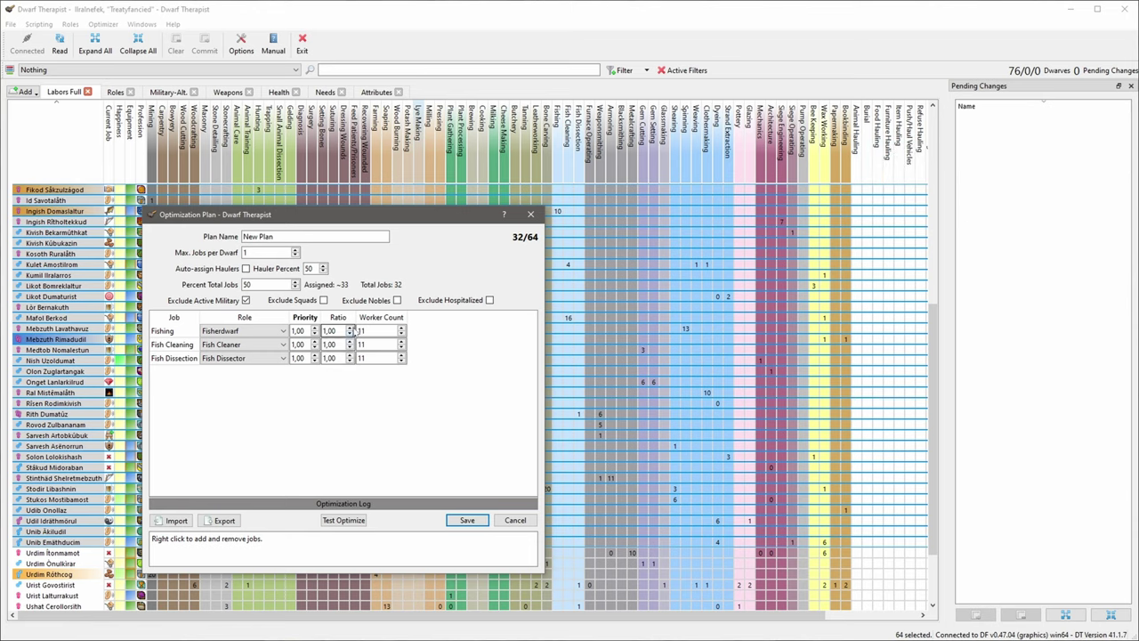
Step: Set the ratio of the Fishing job to 2,00 and of the Fish Dissection job to 0,50
{"action": "left_click", "coordinate": [351, 328]}
{"action": "left_click", "coordinate": [351, 327]}
{"action": "left_click", "coordinate": [350, 328]}
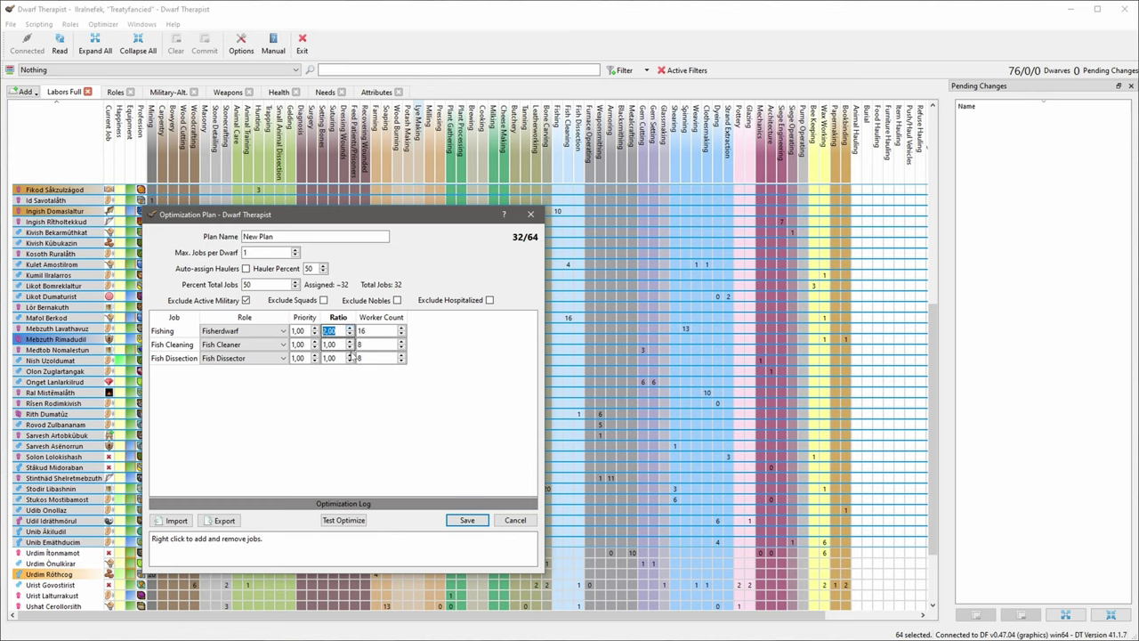
{"action": "left_click", "coordinate": [351, 360]}
{"action": "left_click", "coordinate": [350, 360]}
{"action": "left_click", "coordinate": [351, 361]}
{"action": "left_click", "coordinate": [350, 360]}
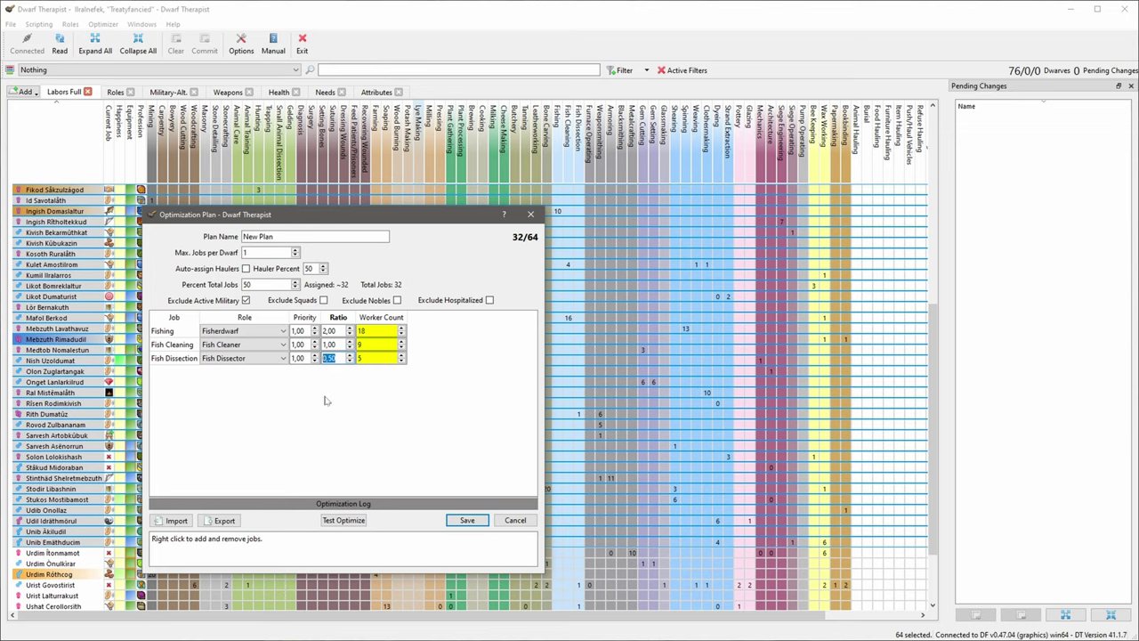
Step: Test the optimization plan, and repeat the test with a maximum of 2 jobs per dwarf
{"action": "left_click", "coordinate": [343, 520]}
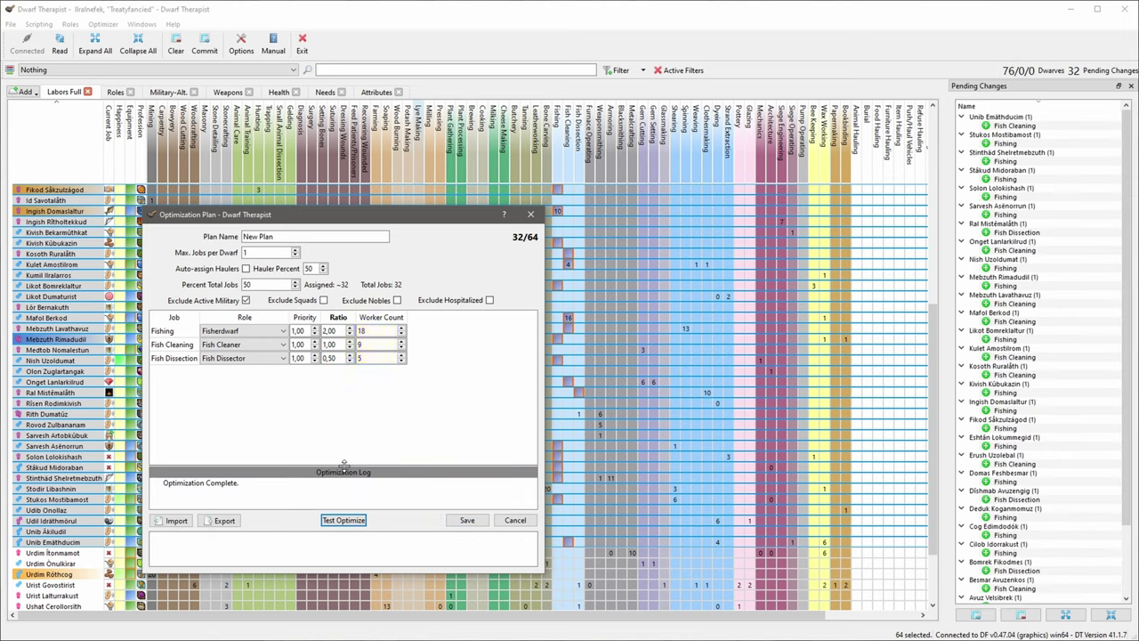
{"action": "left_click", "coordinate": [629, 28]}
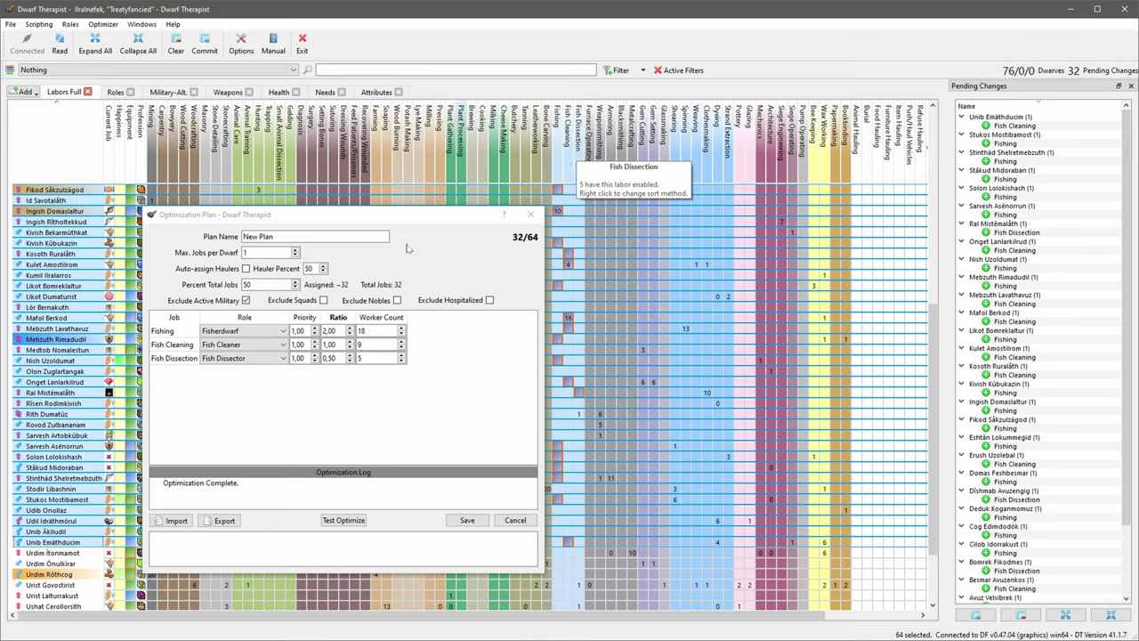
{"action": "left_click", "coordinate": [297, 250]}
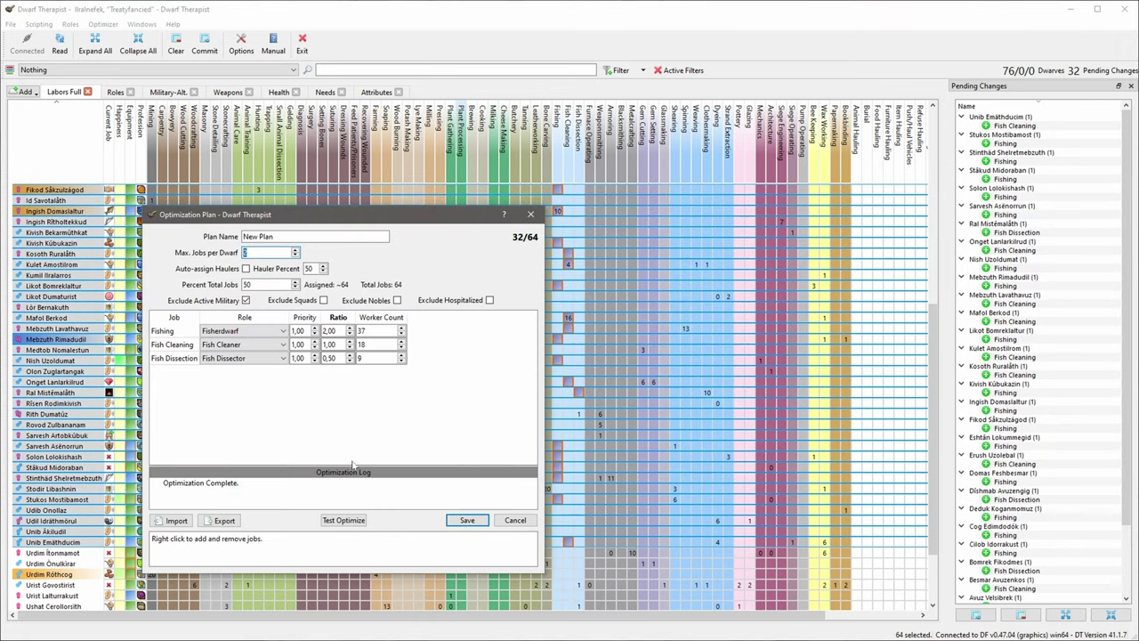
{"action": "left_click", "coordinate": [343, 520]}
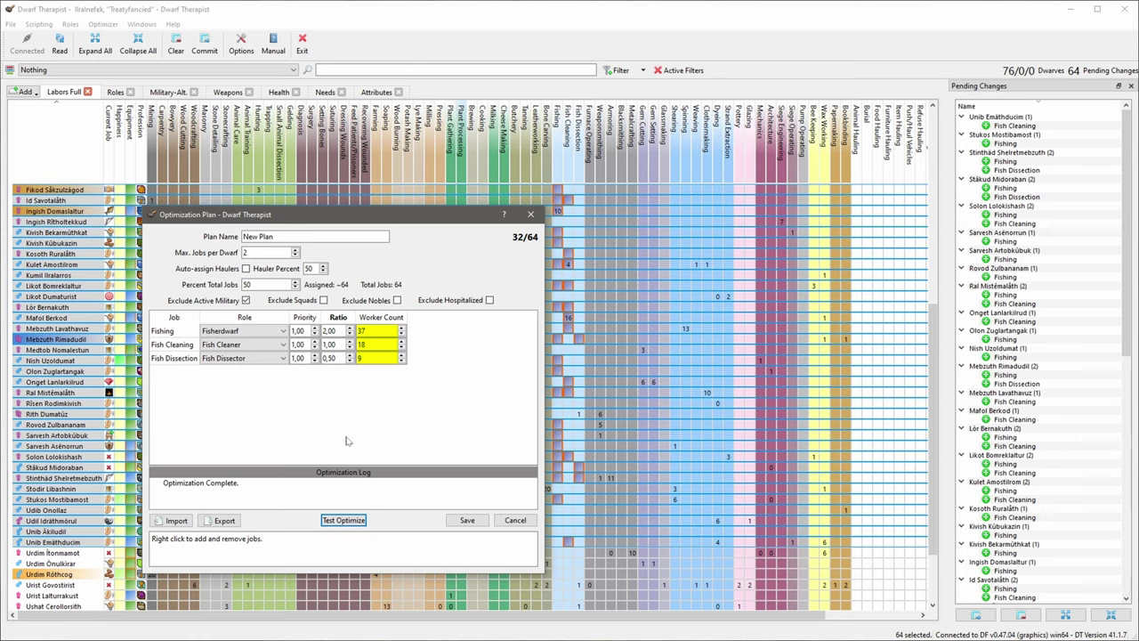
Step: Raise the plan's maximum jobs per dwarf to 7
{"action": "left_click", "coordinate": [296, 250]}
{"action": "left_click", "coordinate": [296, 250]}
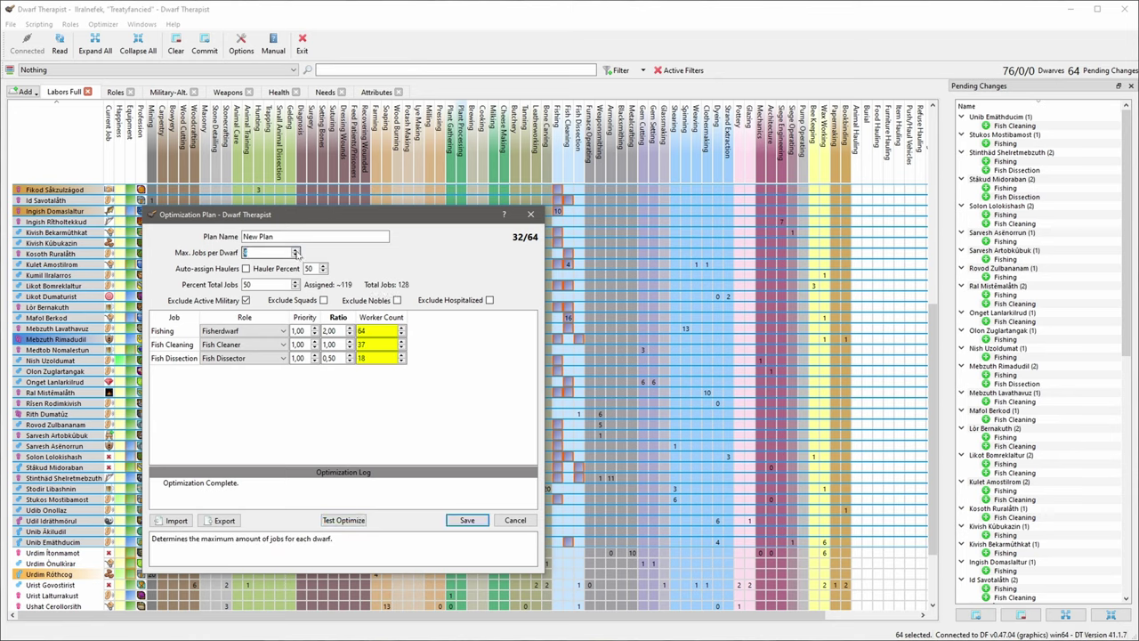
{"action": "left_click", "coordinate": [296, 250]}
{"action": "left_click", "coordinate": [296, 250]}
{"action": "left_click", "coordinate": [296, 251]}
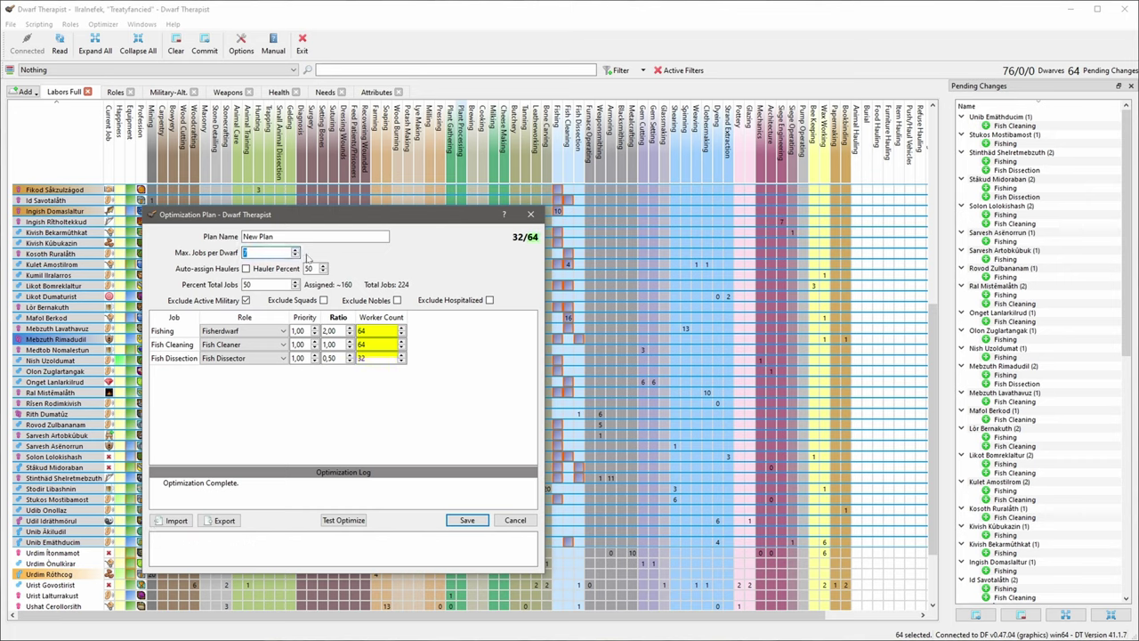
Step: Set the maximum jobs per dwarf to 3 and test the optimization plan
{"action": "type", "text": "3"}
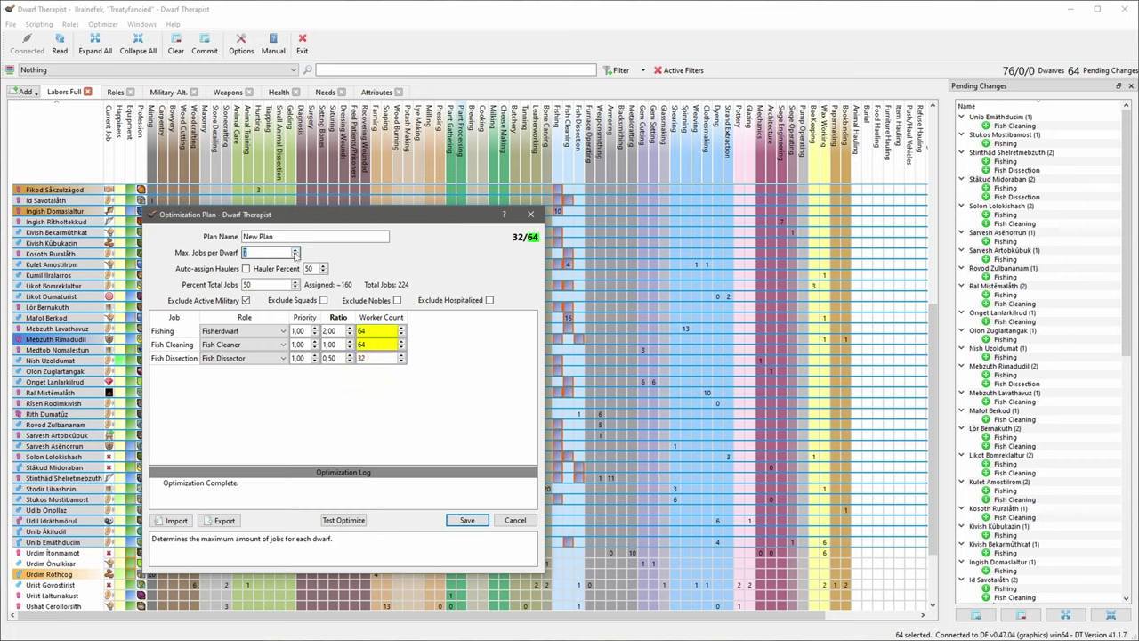
{"action": "left_click", "coordinate": [330, 522]}
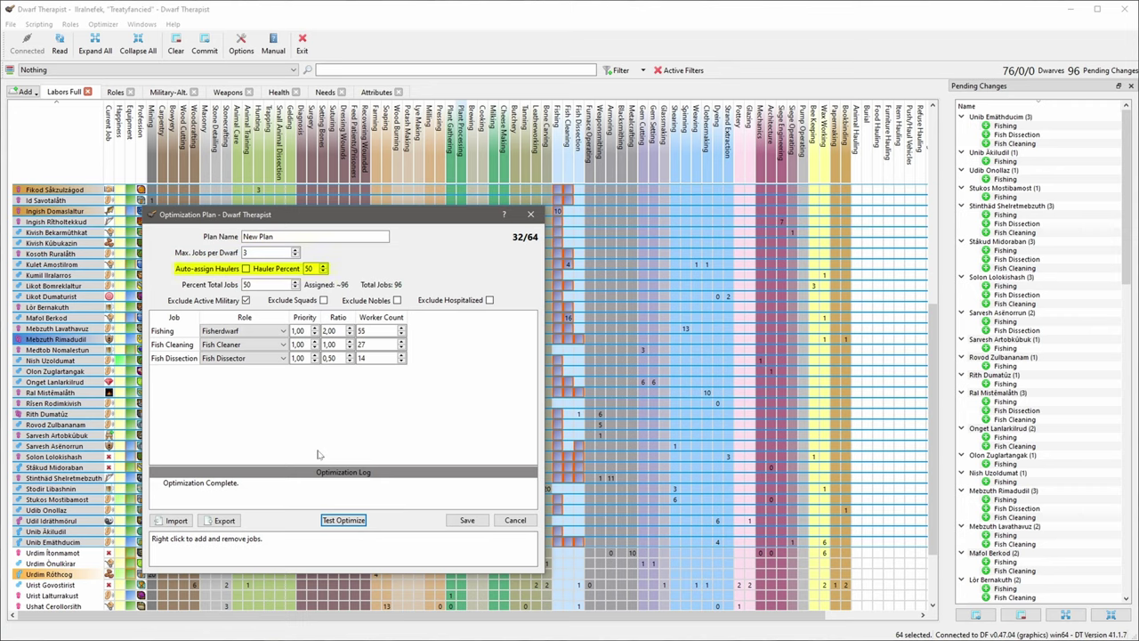
Step: Enable auto-assigning of haulers in the plan, test the optimization, and clear the resulting pending changes
{"action": "left_click", "coordinate": [246, 268]}
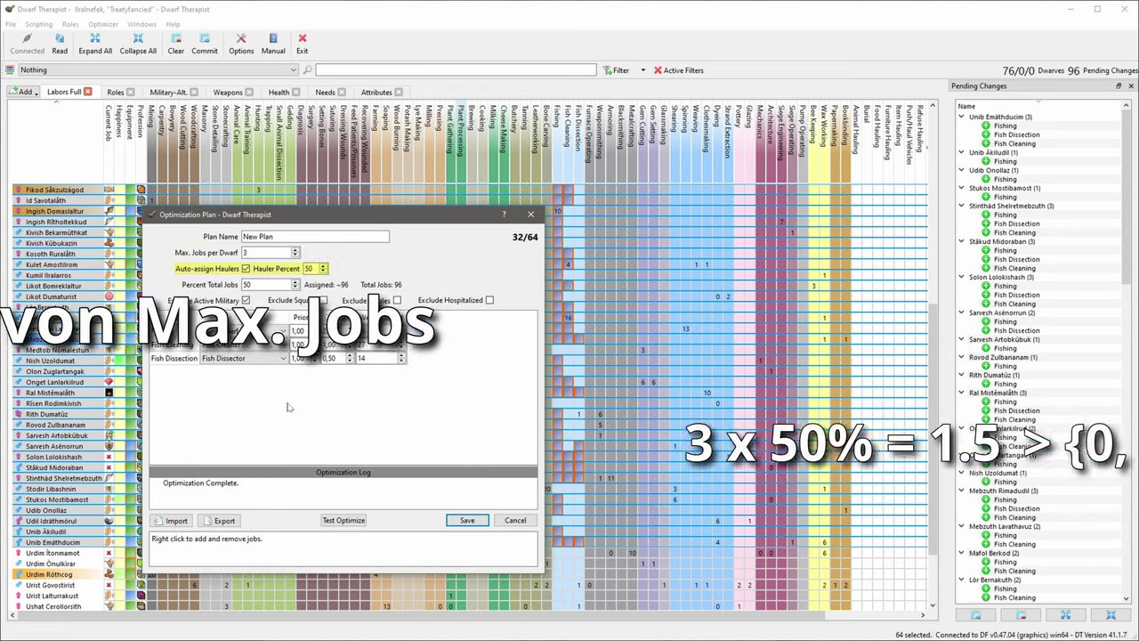
{"action": "left_click", "coordinate": [344, 520]}
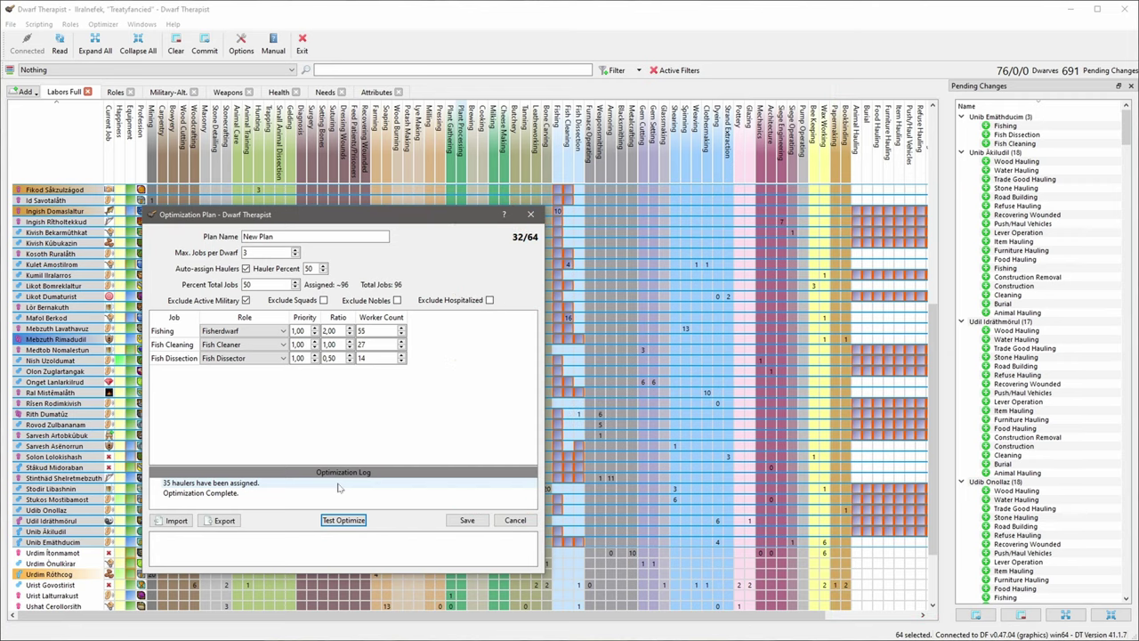
{"action": "left_click", "coordinate": [175, 45]}
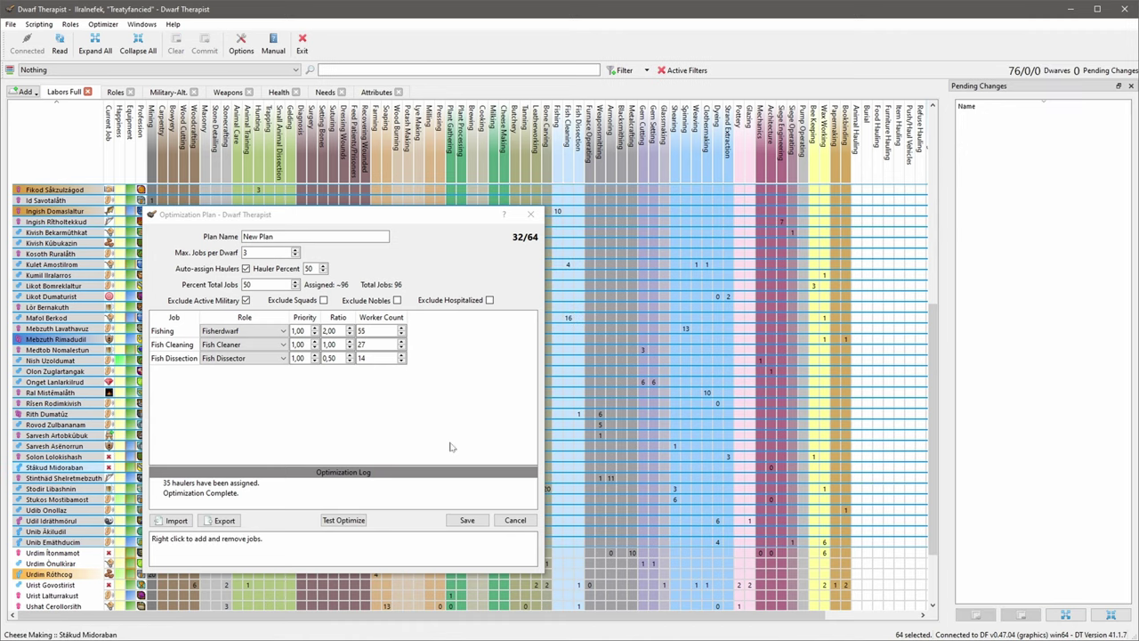
Step: Name the optimization plan Fishing and save it
{"action": "left_click", "coordinate": [213, 240]}
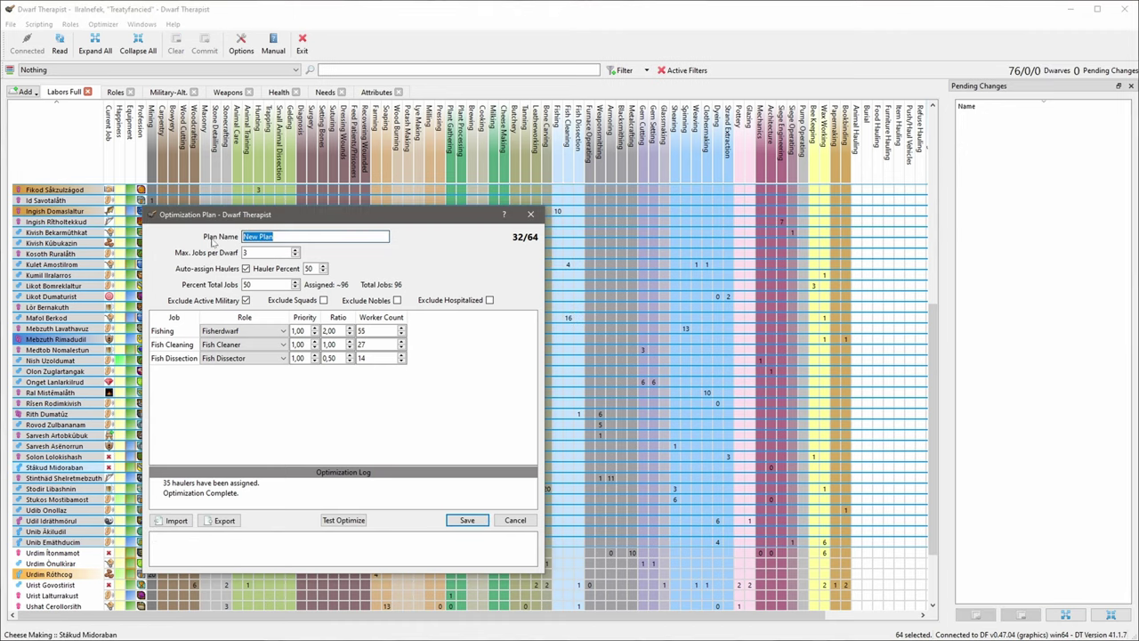
{"action": "type", "text": "Fishing"}
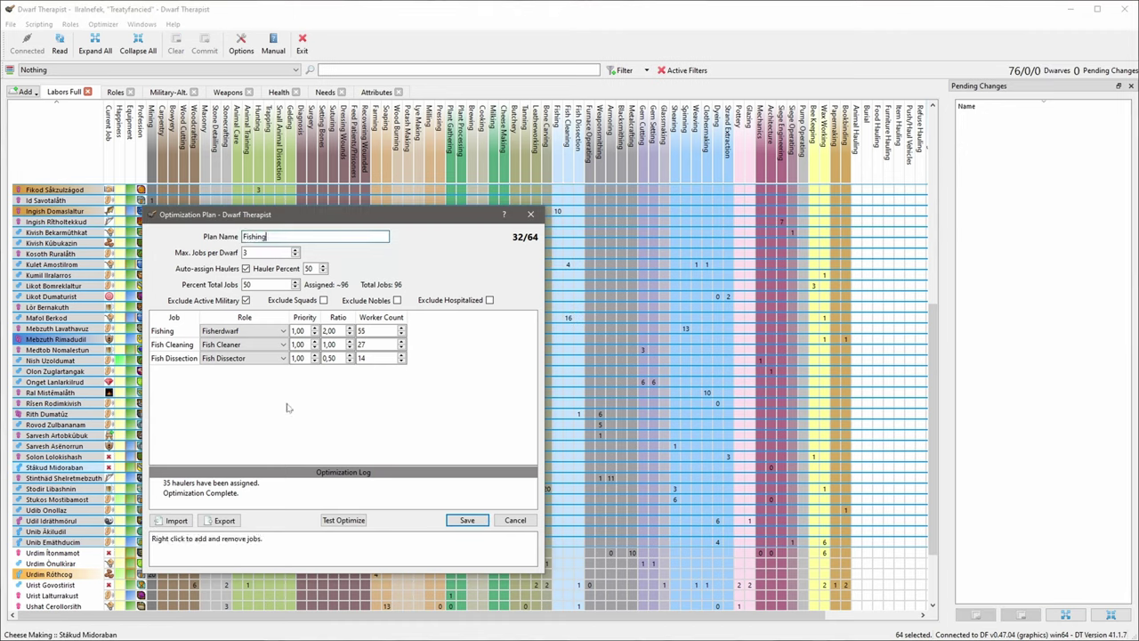
{"action": "left_click", "coordinate": [464, 520]}
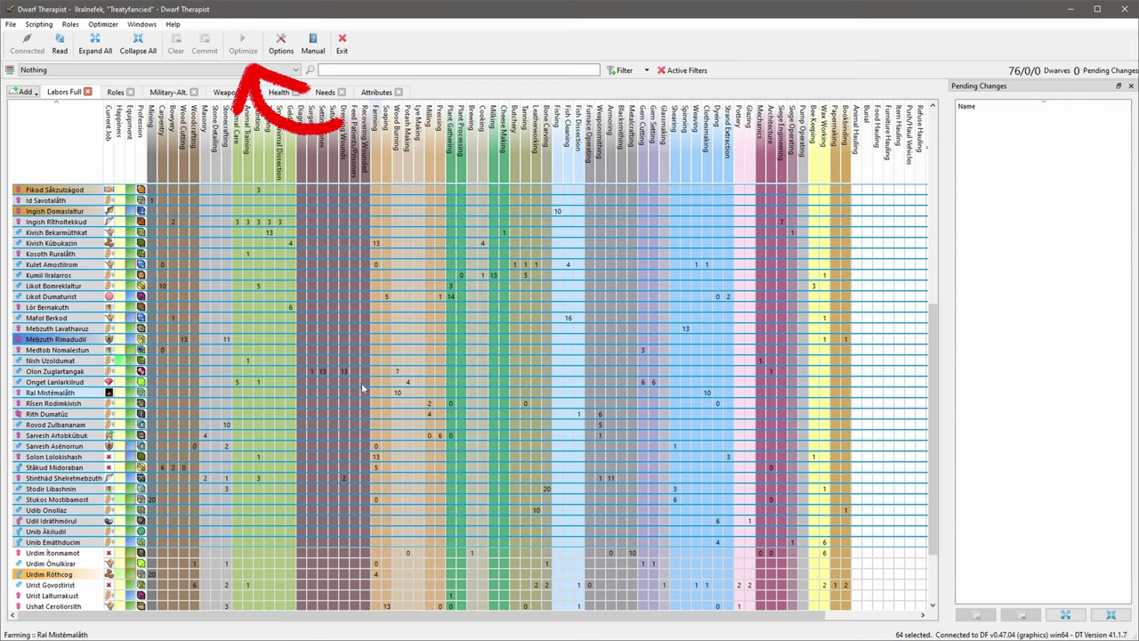
Step: Run the optimization on a block of 14 neighbouring dwarves in the grid, and discard the pending changes
{"action": "left_click", "coordinate": [87, 267]}
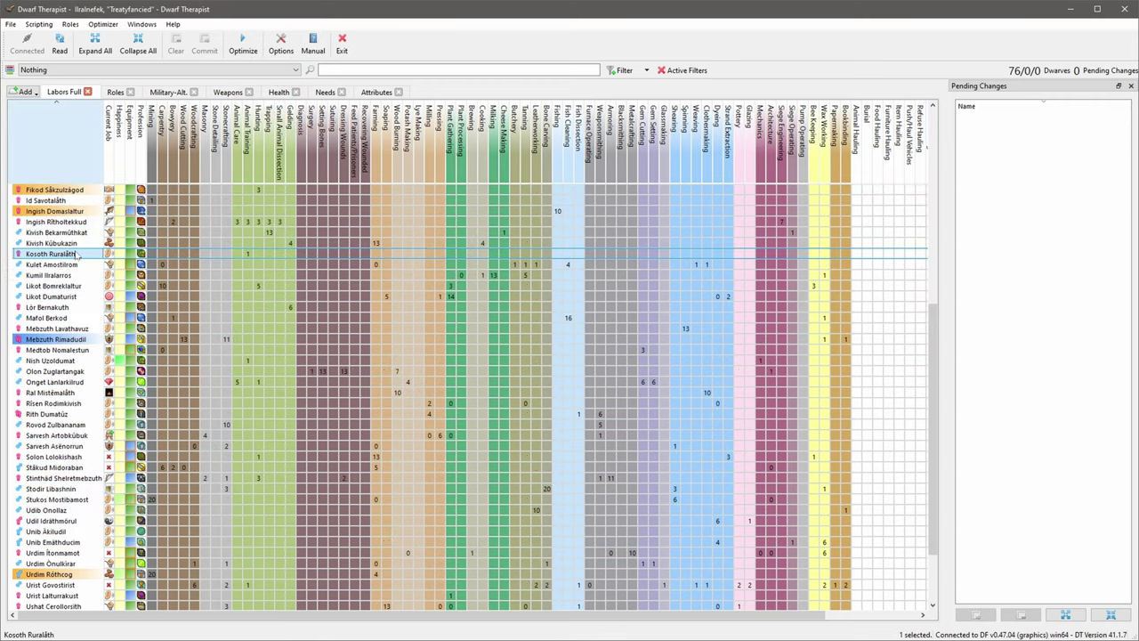
{"action": "left_click", "coordinate": [53, 232]}
{"action": "left_click", "coordinate": [65, 371], "text": "shift"}
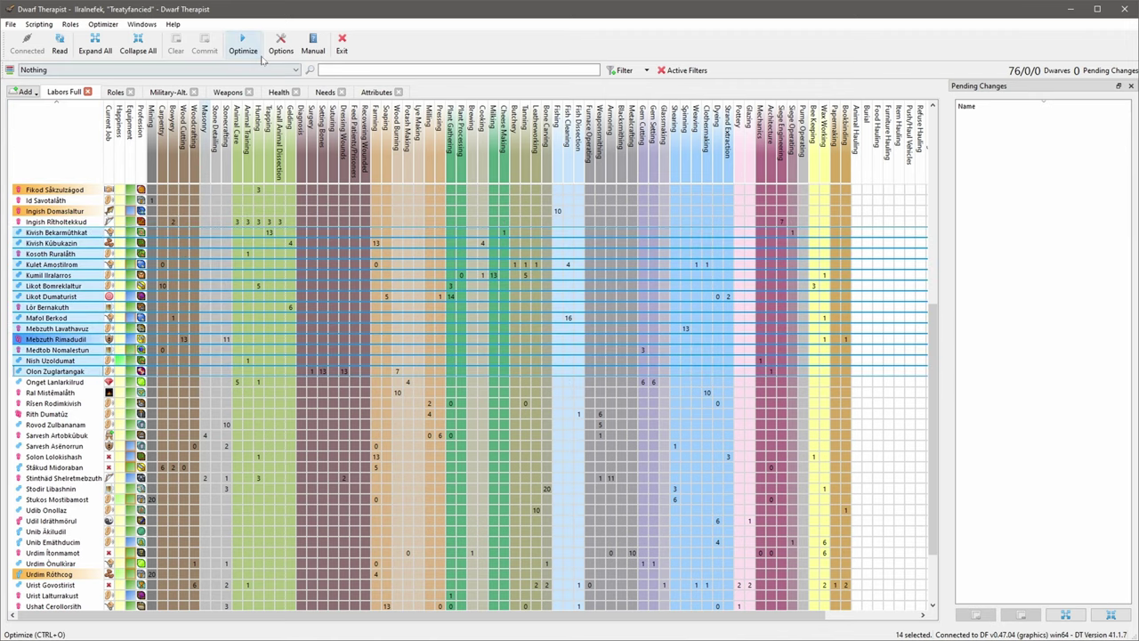
{"action": "key", "text": "ctrl+o"}
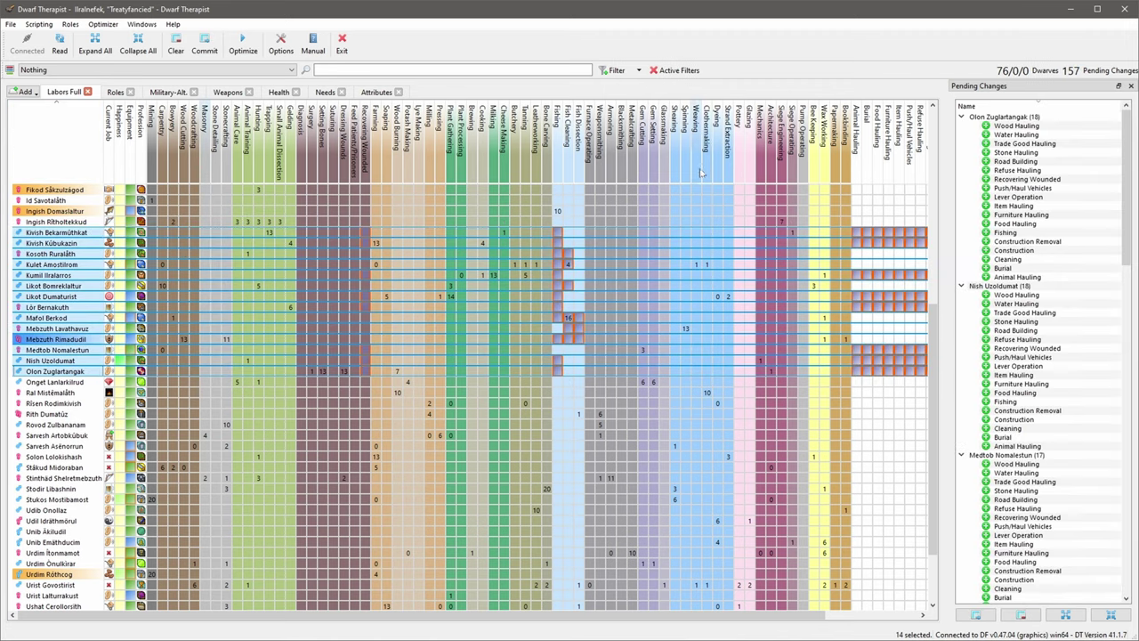
{"action": "left_click", "coordinate": [1021, 616]}
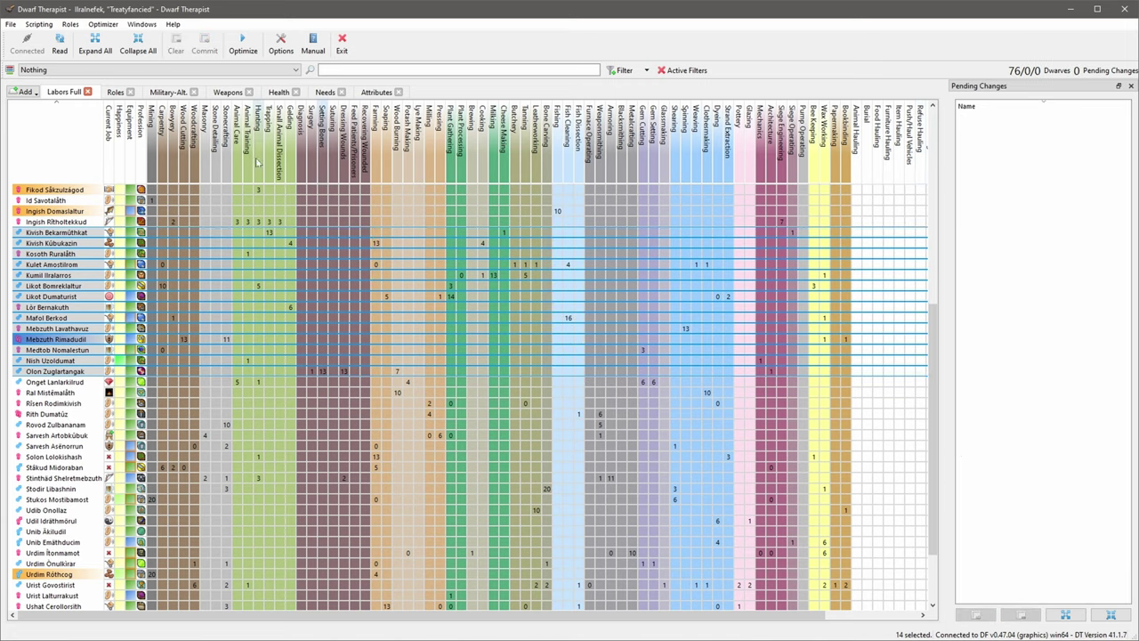
Step: Create and save a second optimization plan under the default name New Plan
{"action": "left_click", "coordinate": [103, 24]}
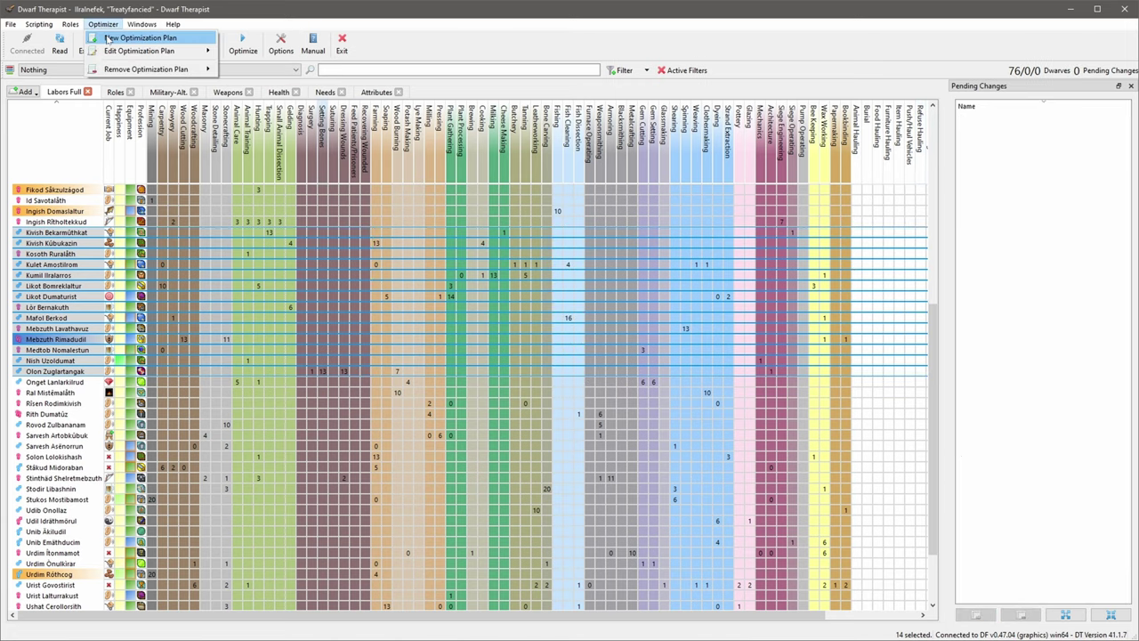
{"action": "left_click", "coordinate": [125, 38]}
{"action": "left_click", "coordinate": [692, 452]}
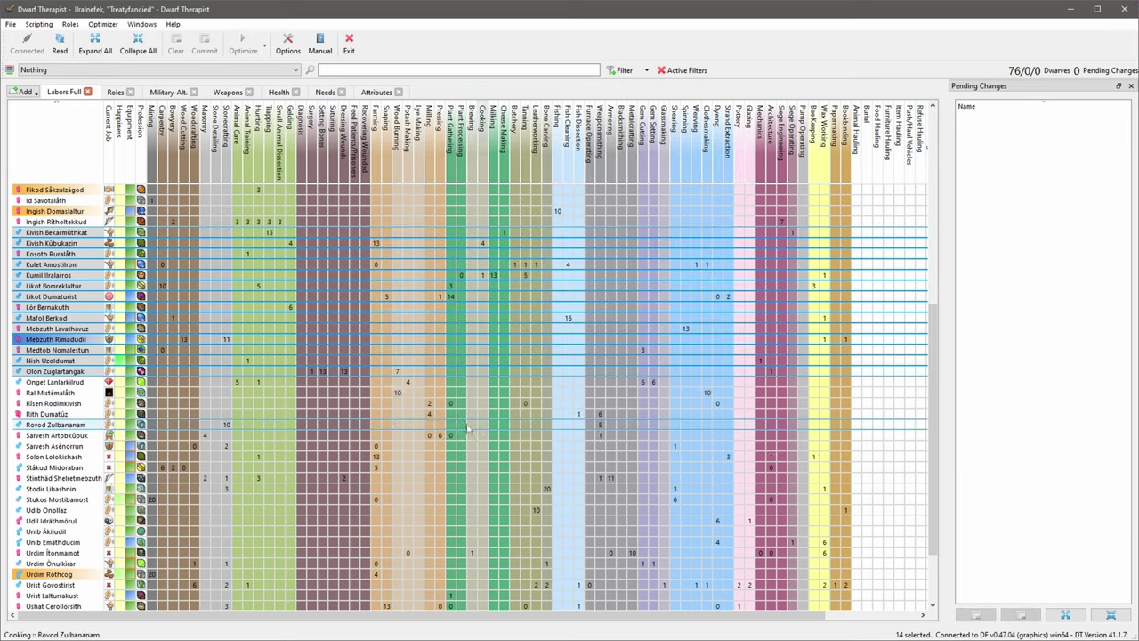
Step: Apply the Fishing optimization plan to a block of 18 neighbouring dwarves and commit the pending changes
{"action": "left_click", "coordinate": [53, 296]}
{"action": "left_click", "coordinate": [53, 468], "text": "shift"}
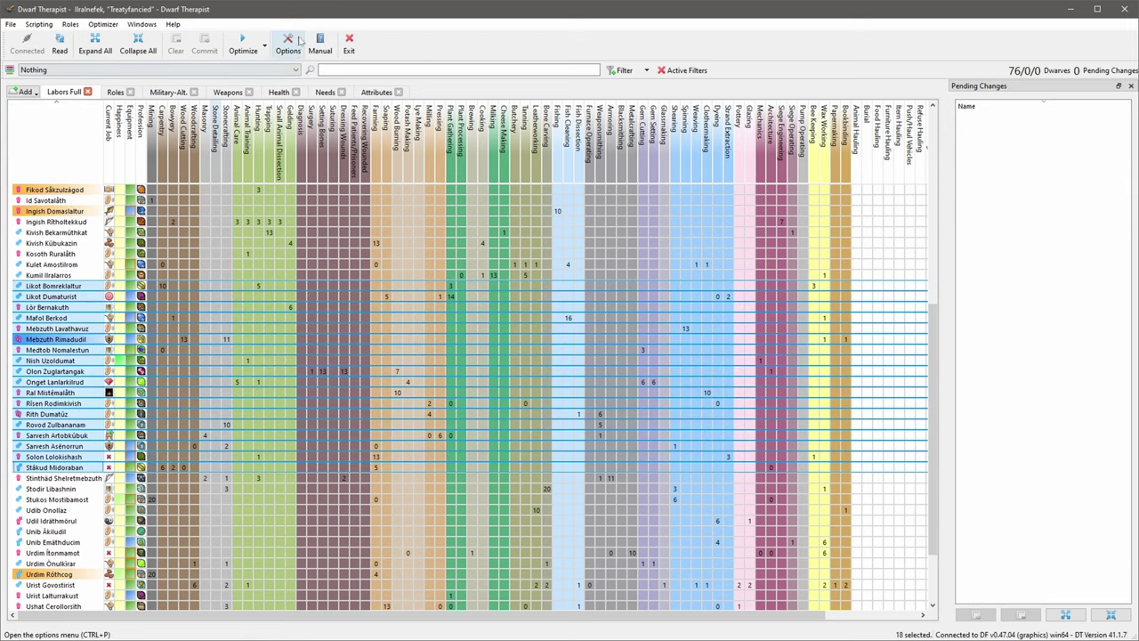
{"action": "left_click", "coordinate": [264, 42]}
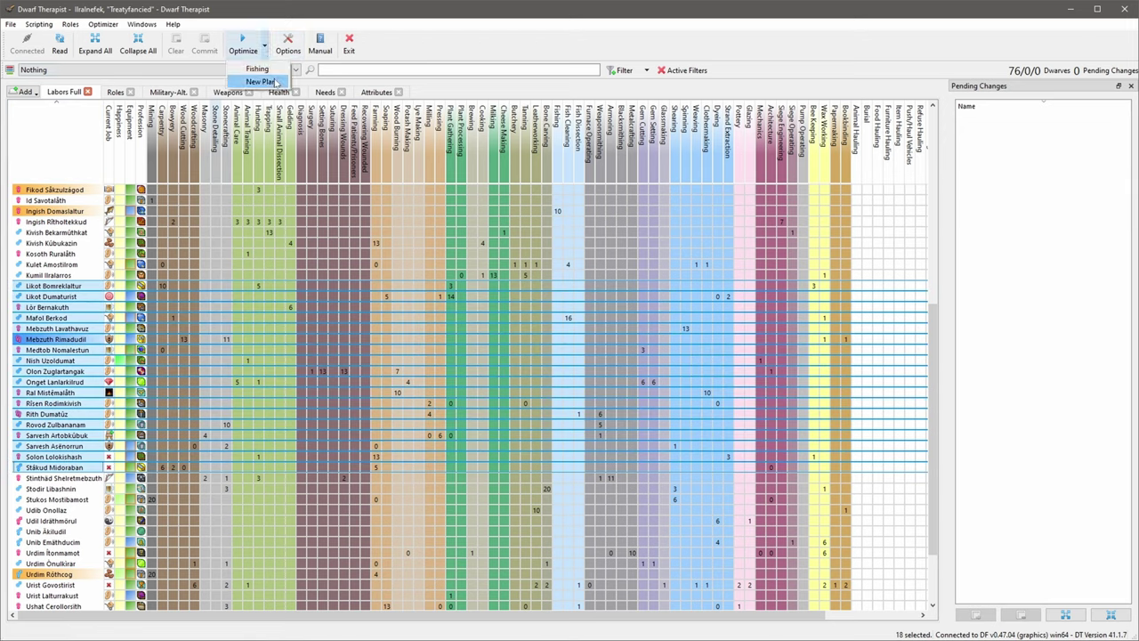
{"action": "left_click", "coordinate": [284, 70]}
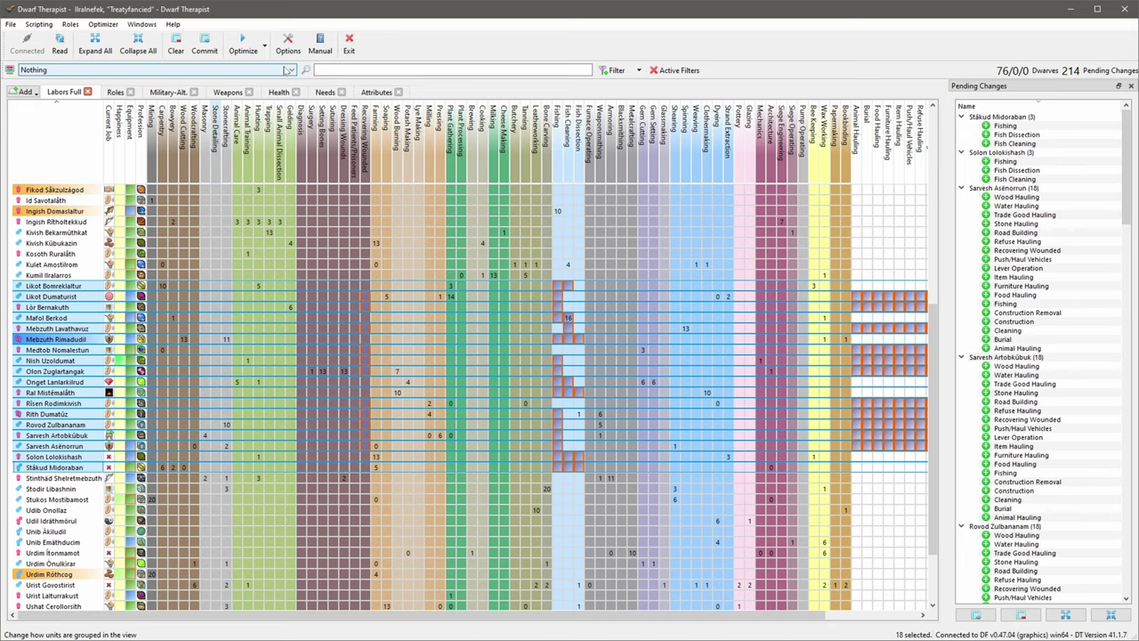
{"action": "left_click", "coordinate": [979, 615]}
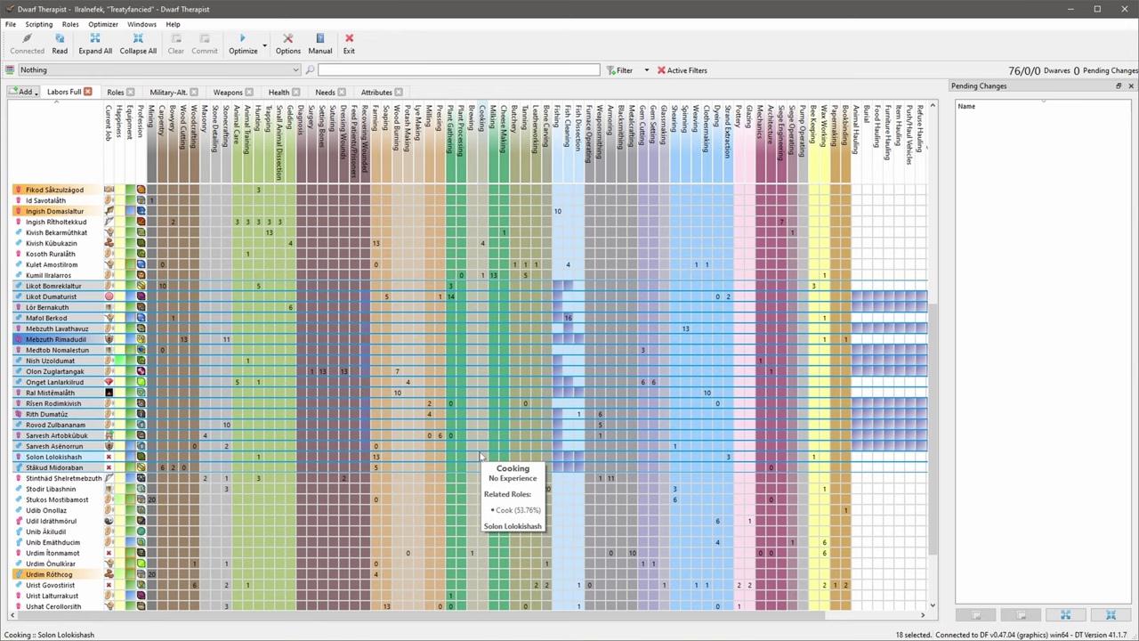
Step: Group the dwarves by Migration Wave and apply the Fishing plan to all who arrived in the Summer of the year 251
{"action": "left_click", "coordinate": [101, 70]}
{"action": "left_click", "coordinate": [97, 187]}
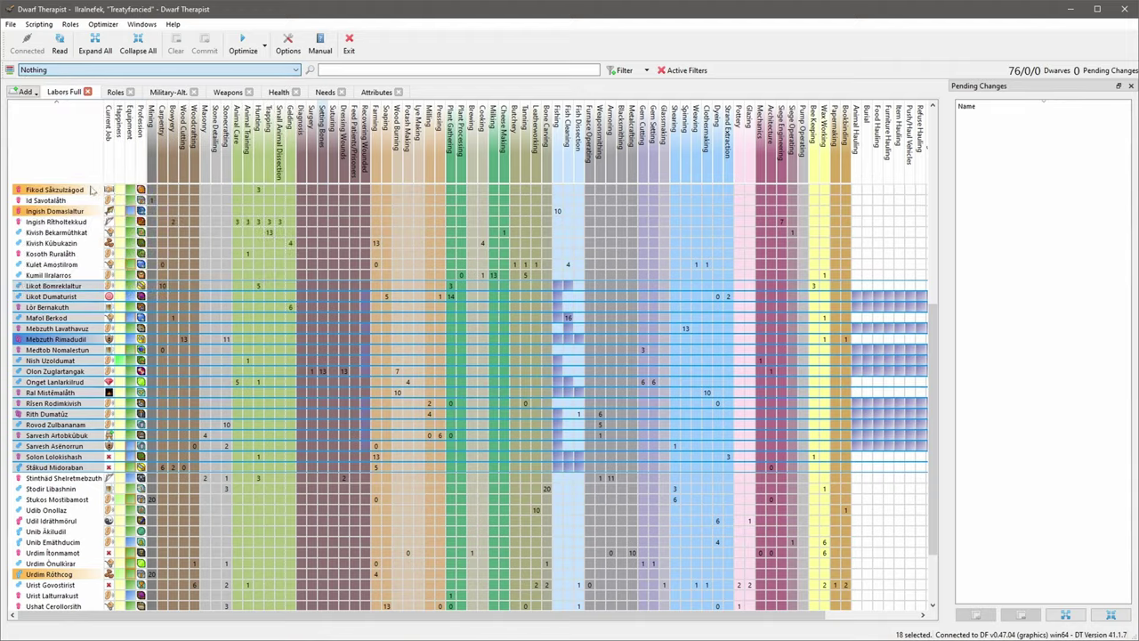
{"action": "left_click", "coordinate": [53, 350]}
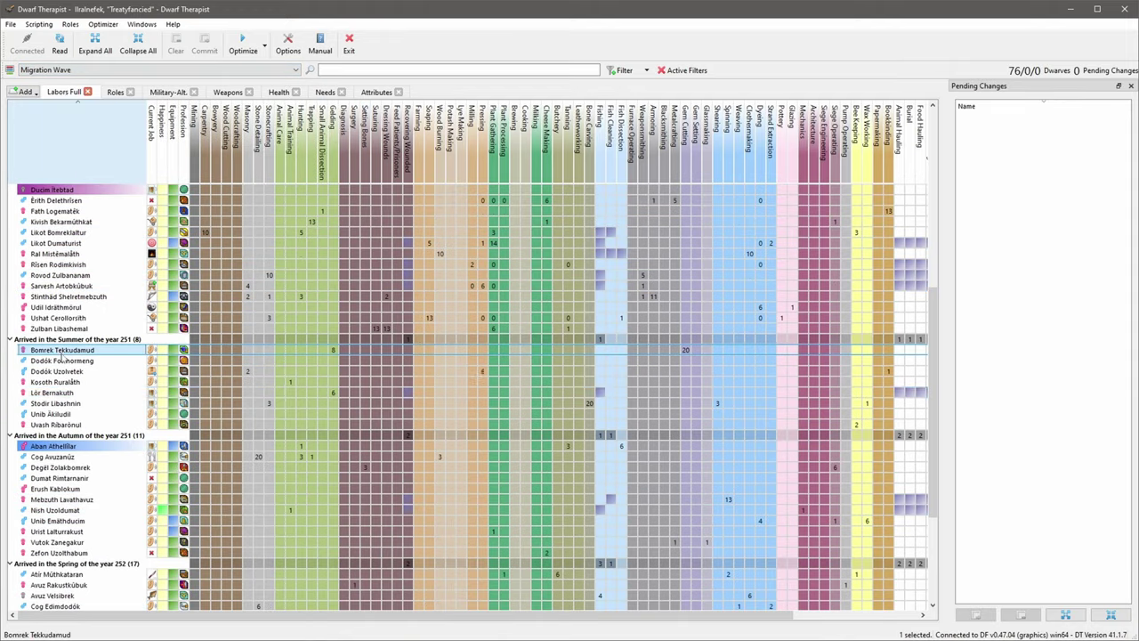
{"action": "left_click", "coordinate": [56, 424], "text": "shift"}
{"action": "left_click", "coordinate": [264, 46]}
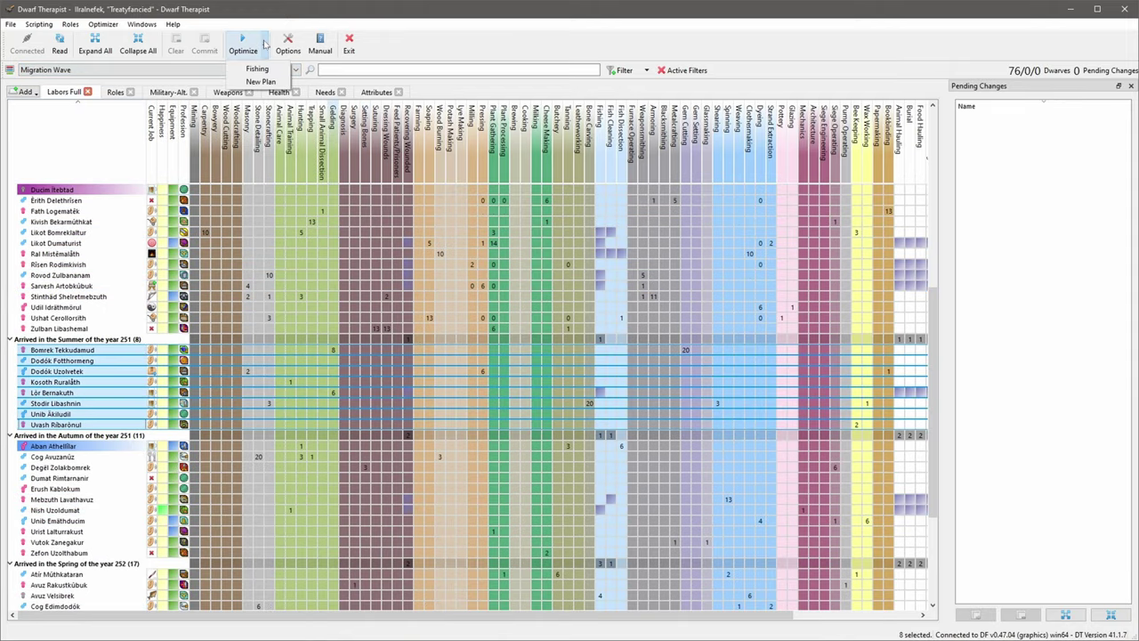
{"action": "left_click", "coordinate": [258, 69]}
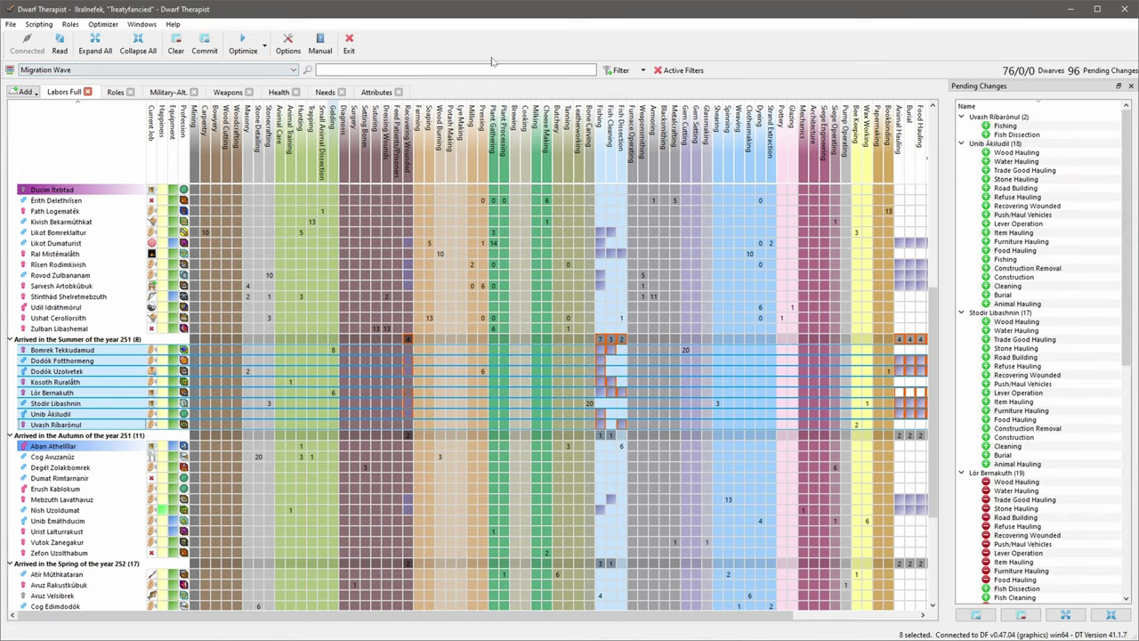